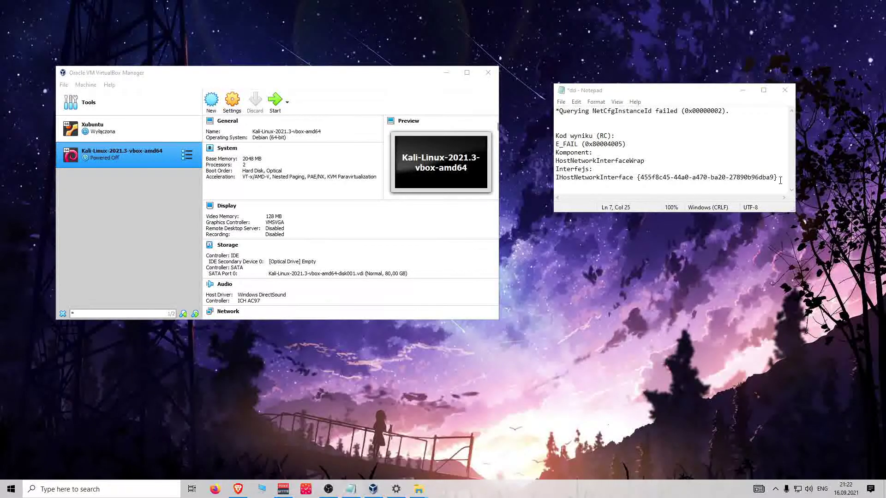
- Review the E_FAIL host-only network error in Notepad, then open VirtualBox Manager's File menu
drag(781, 180, 557, 111)
click(702, 142)
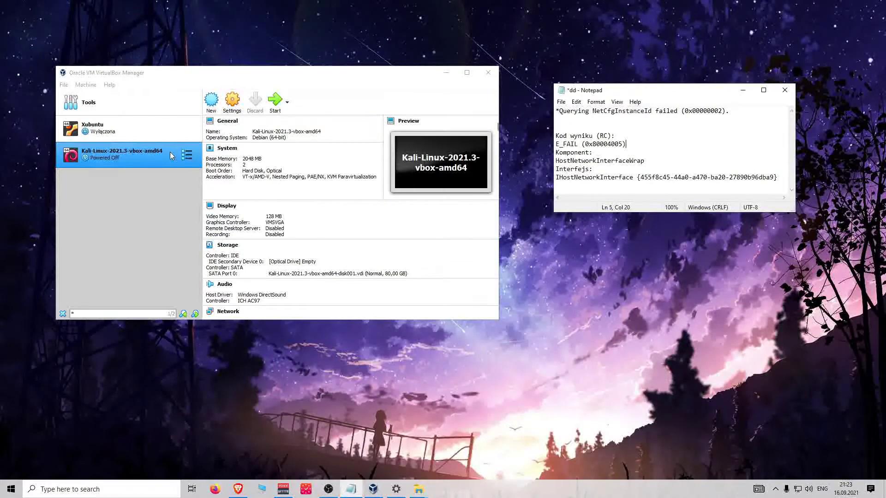
click(64, 85)
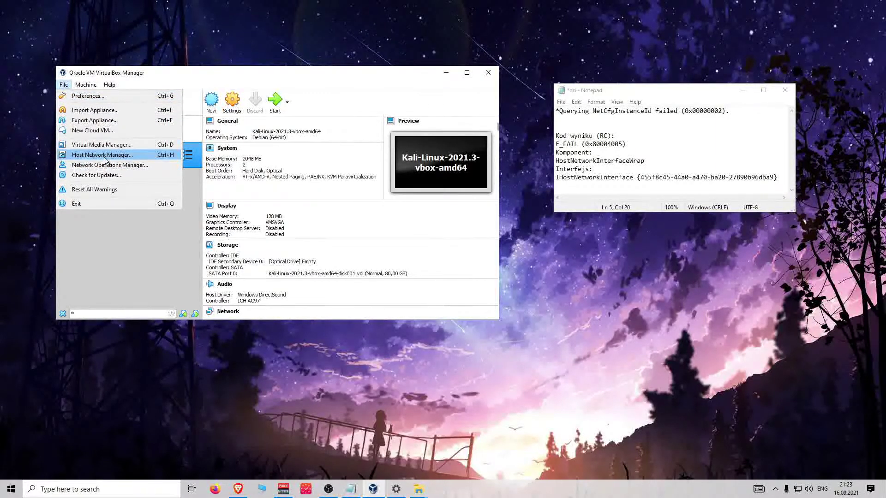
- Create a new host-only adapter at 192.168.61.1/24 in Host Network Manager
click(120, 160)
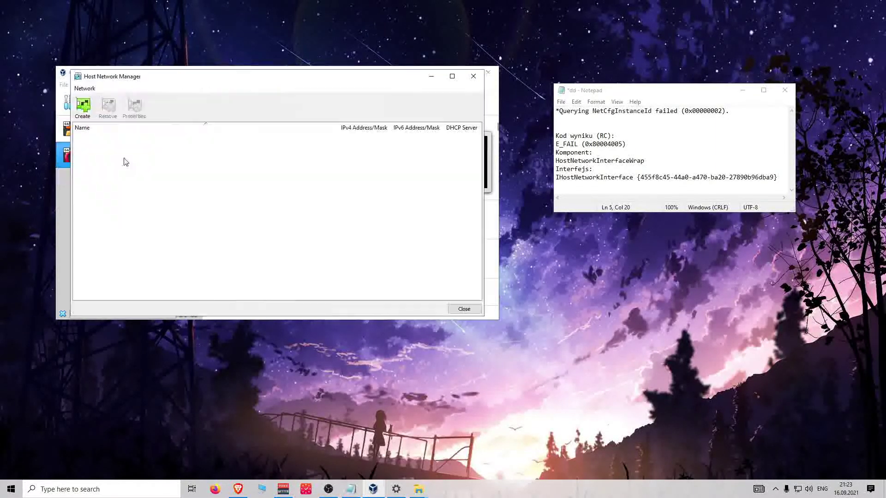
click(83, 106)
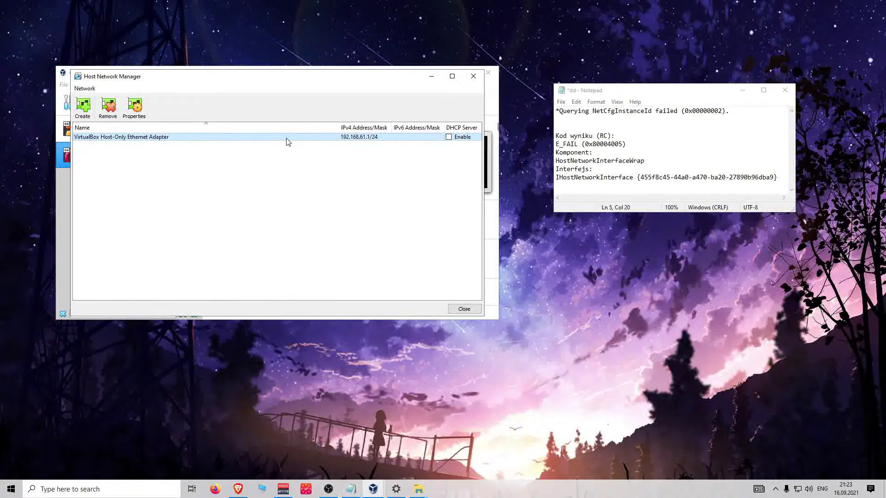
drag(672, 96, 266, 152)
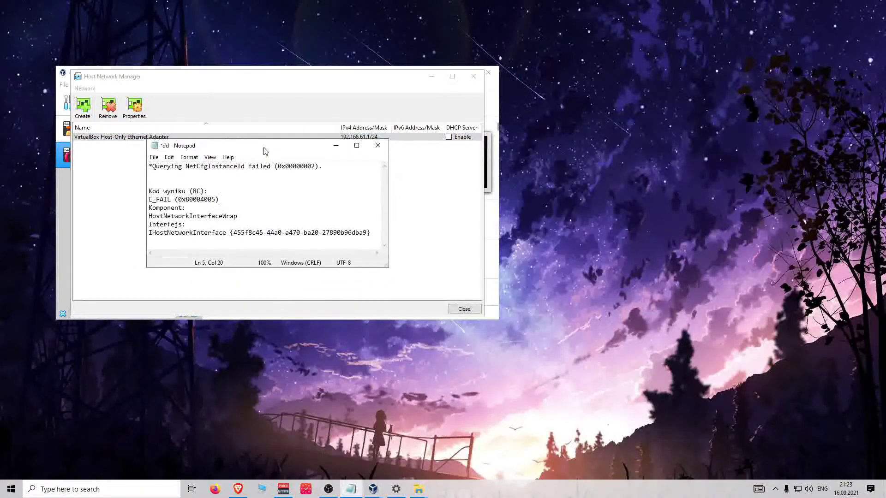
drag(372, 233, 90, 154)
click(292, 208)
- Check the interface identifier in the error notes, move them right, and close Host Network Manager
drag(371, 233, 144, 216)
click(240, 199)
click(378, 145)
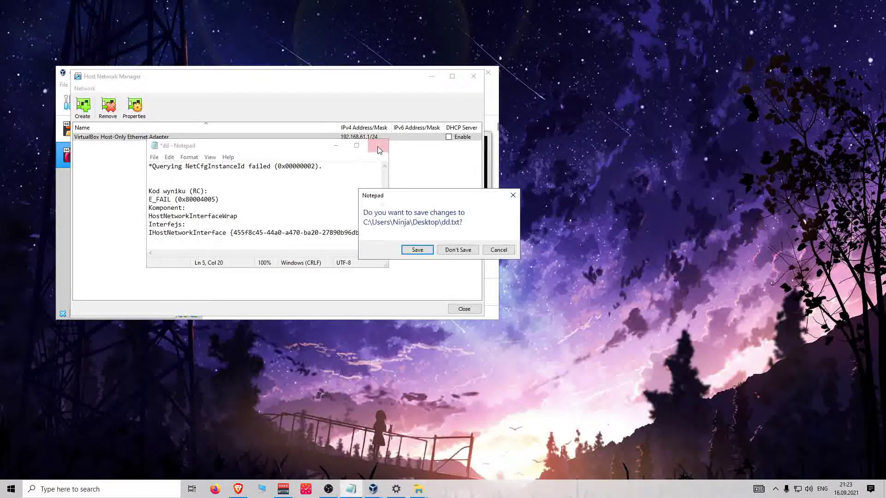
click(513, 196)
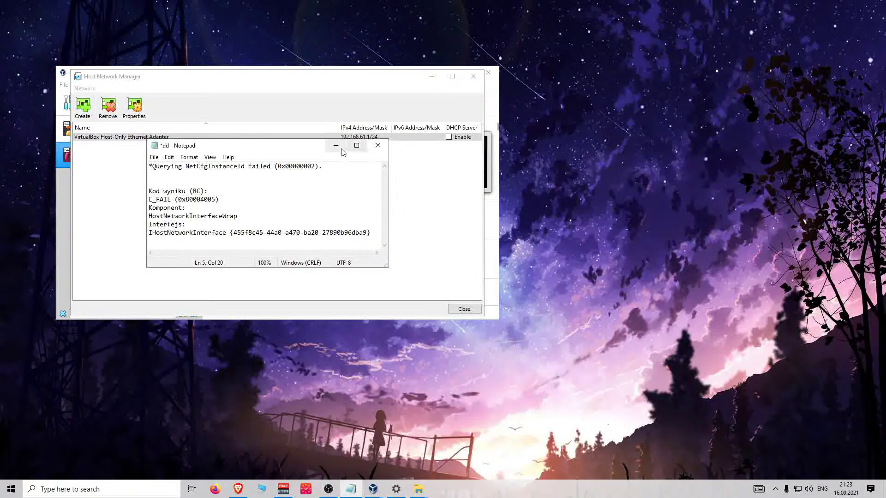
drag(289, 148, 713, 107)
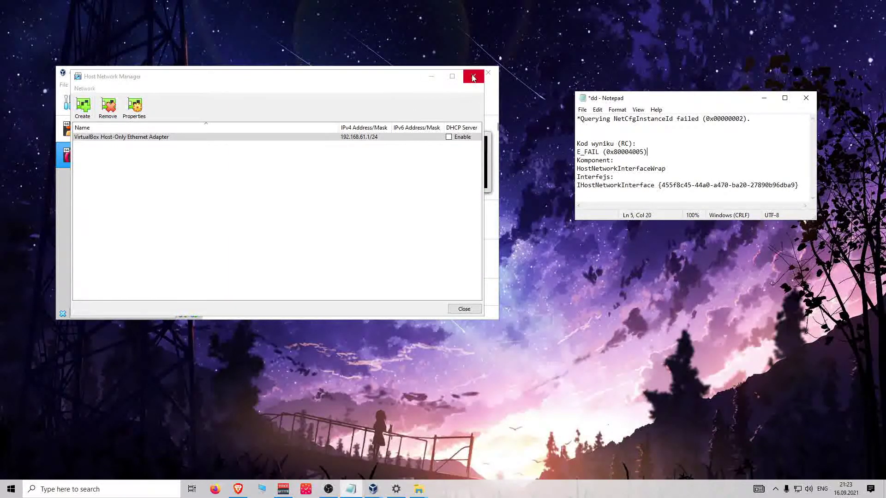
click(473, 77)
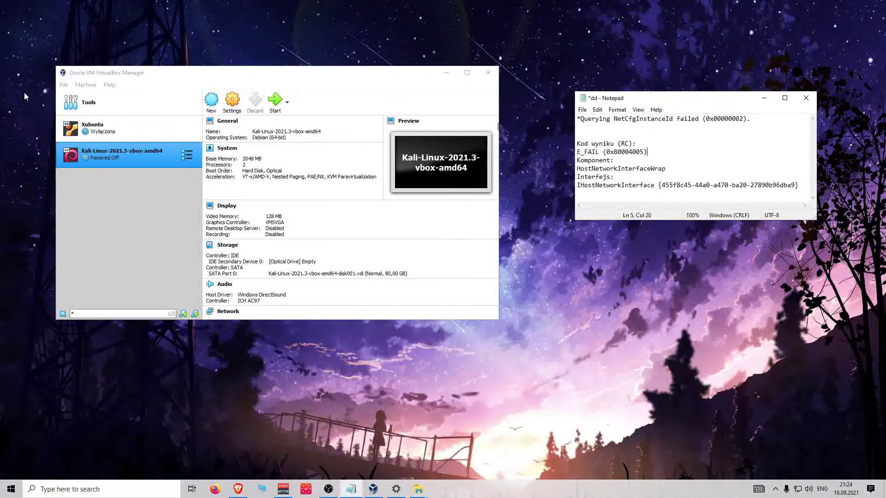
click(64, 85)
click(116, 174)
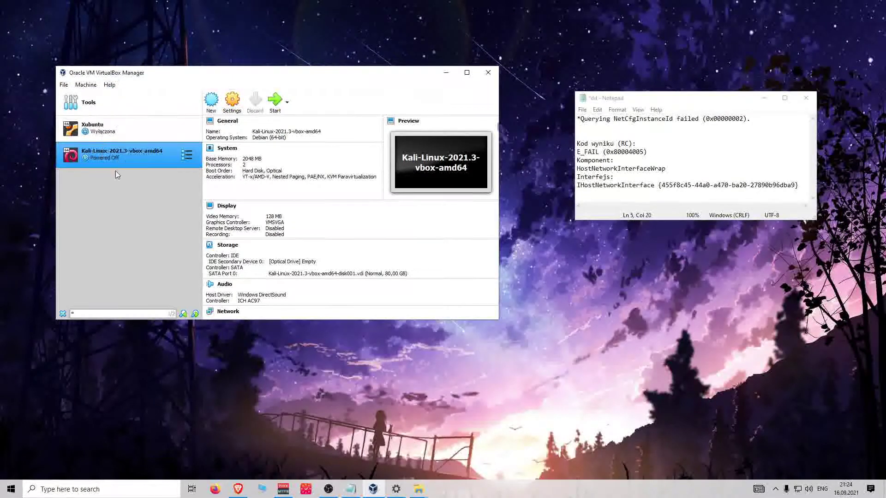
right_click(124, 158)
click(164, 166)
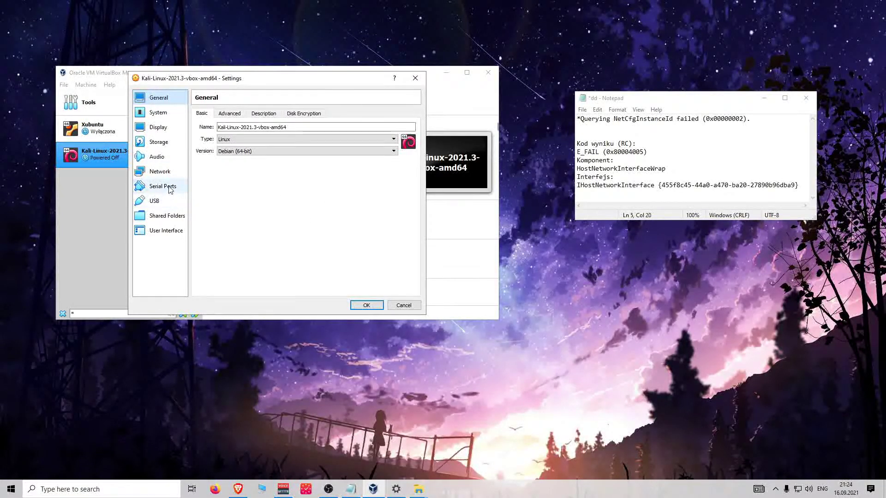
click(167, 172)
click(276, 138)
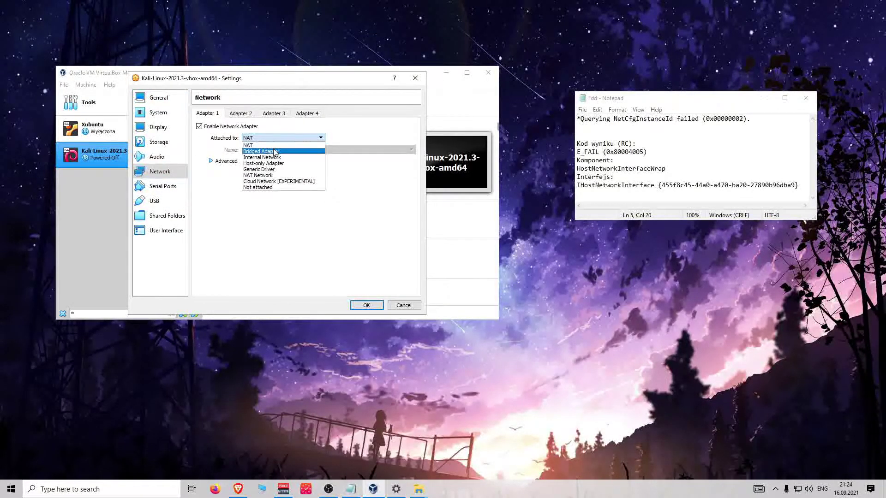
click(275, 152)
click(292, 149)
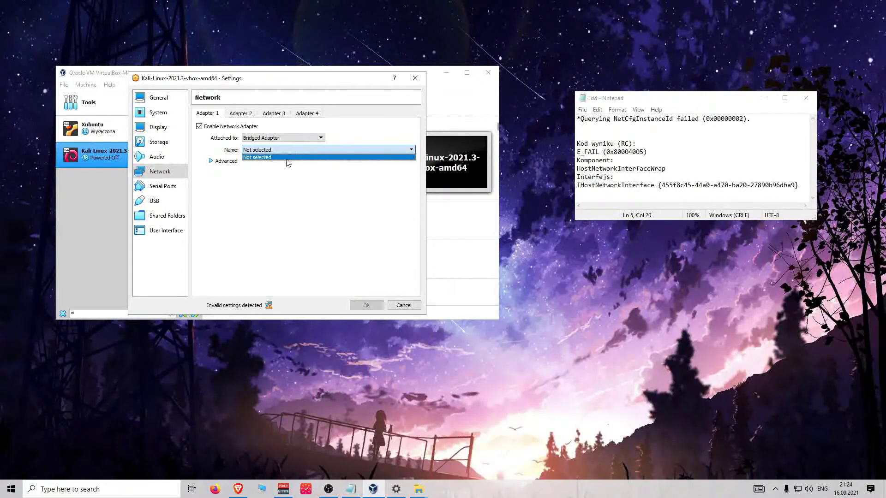
click(286, 157)
click(284, 153)
click(285, 158)
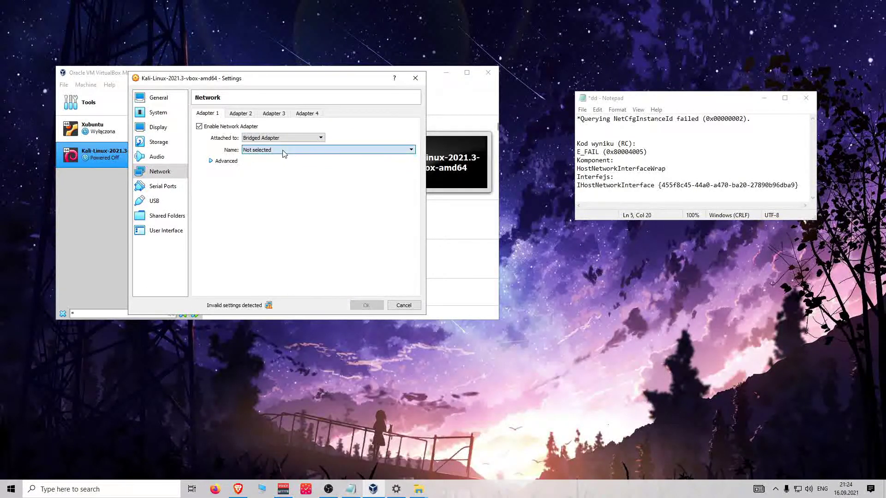
click(283, 150)
click(278, 226)
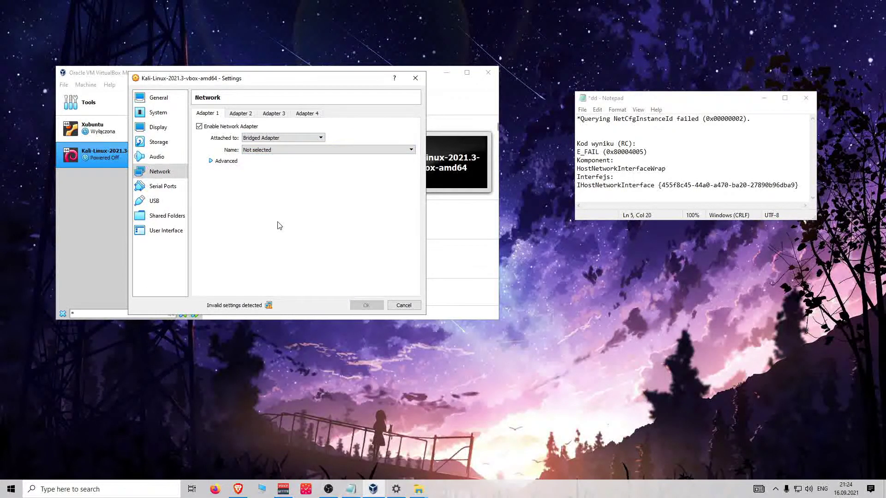
click(404, 306)
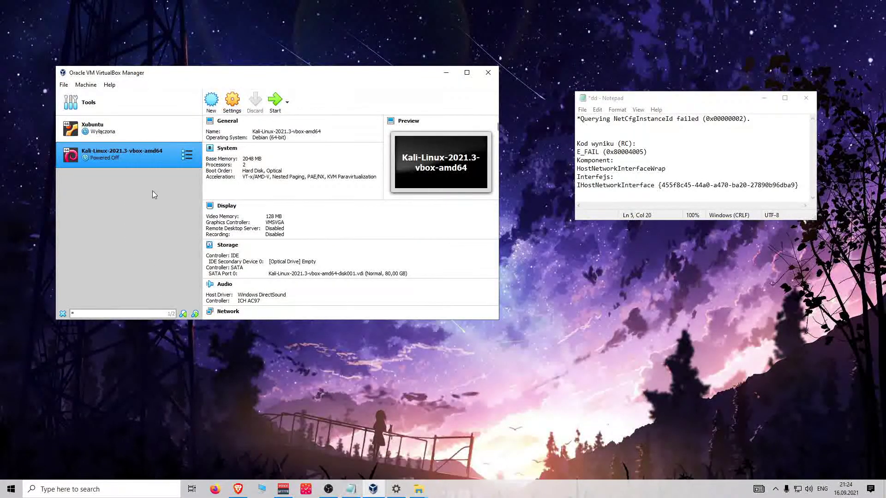
- Open the network adapters list from taskbar network settings and select VirtualBox Host-Only Network
right_click(798, 490)
click(805, 480)
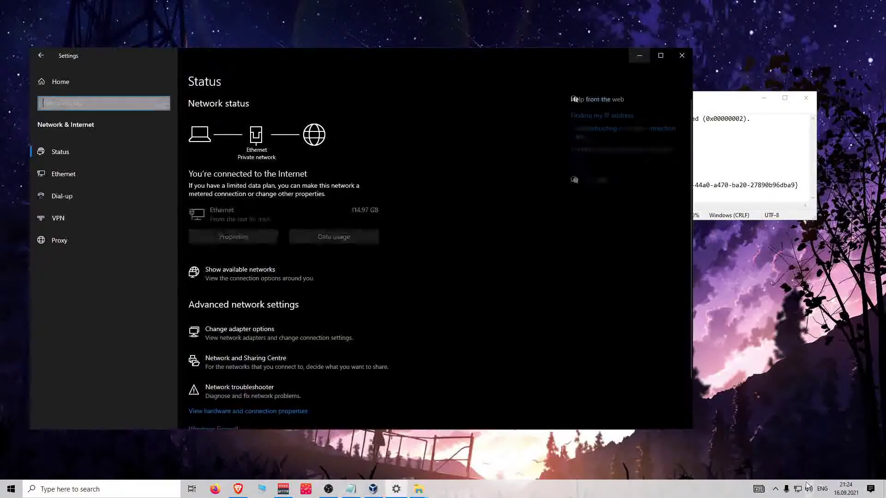
click(306, 340)
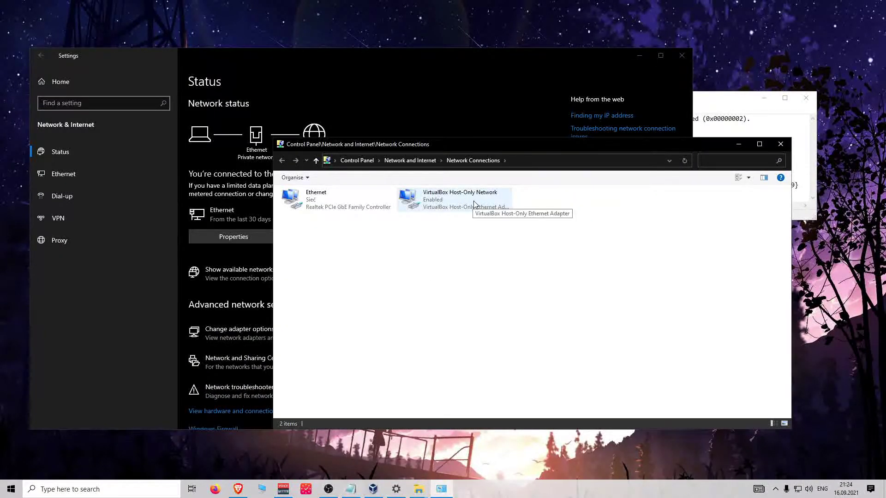
click(432, 211)
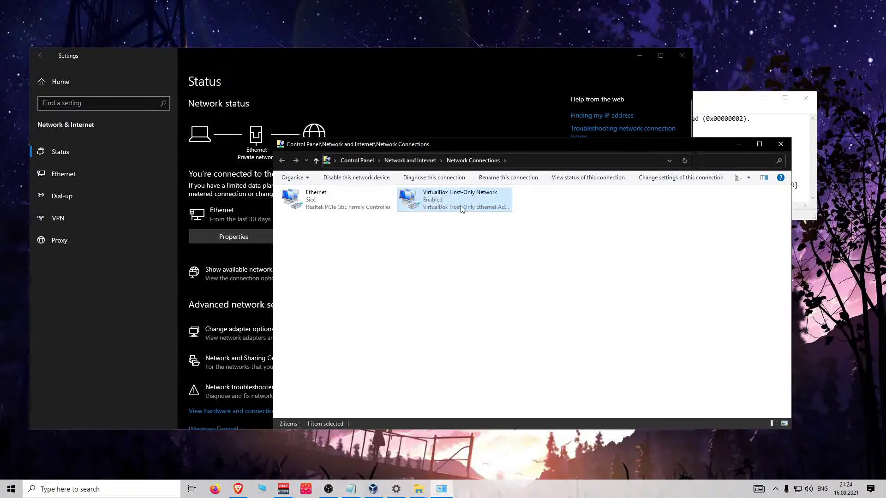
click(683, 56)
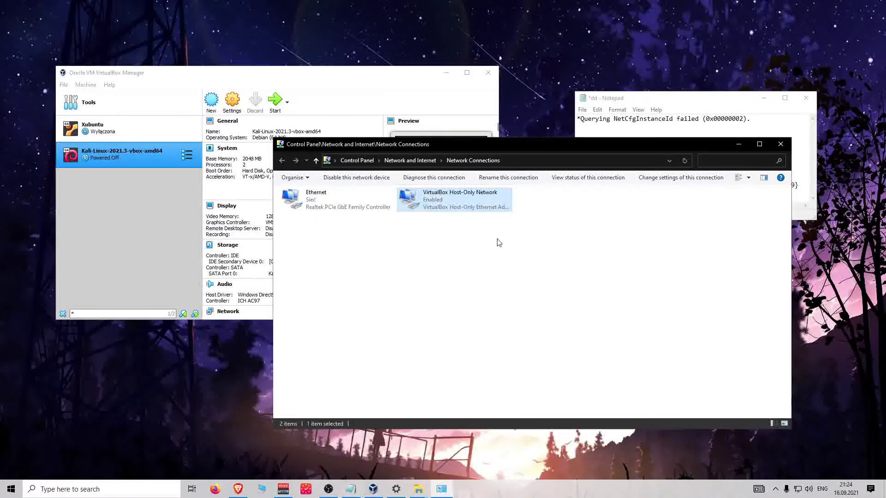
- Inspect the Ethernet connection's properties: file and printer sharing, QoS scheduler and TCP/IPv4 items
click(346, 206)
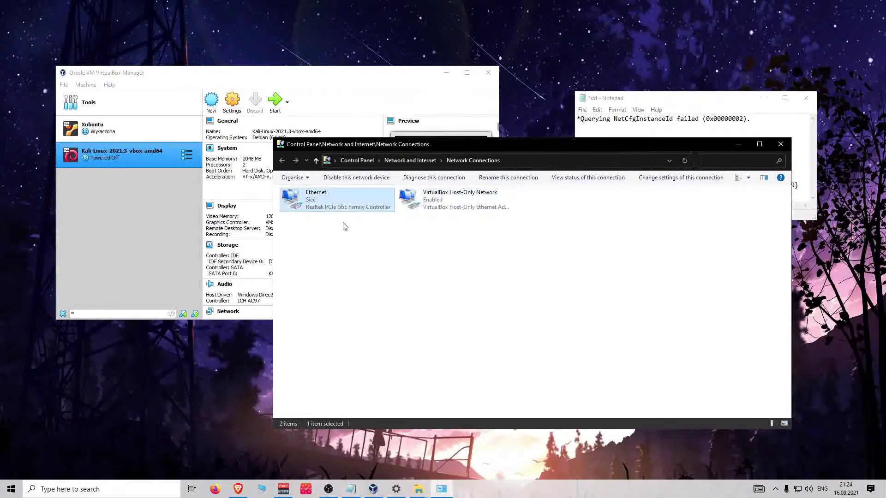
right_click(327, 202)
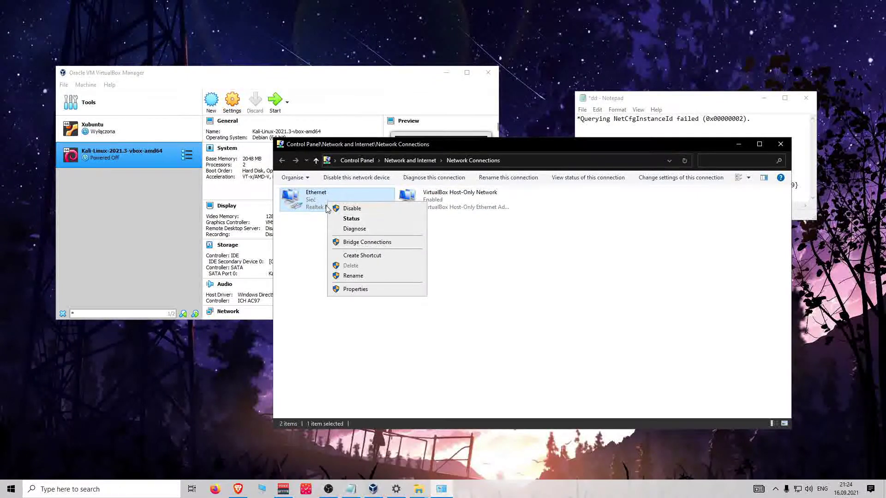
click(355, 290)
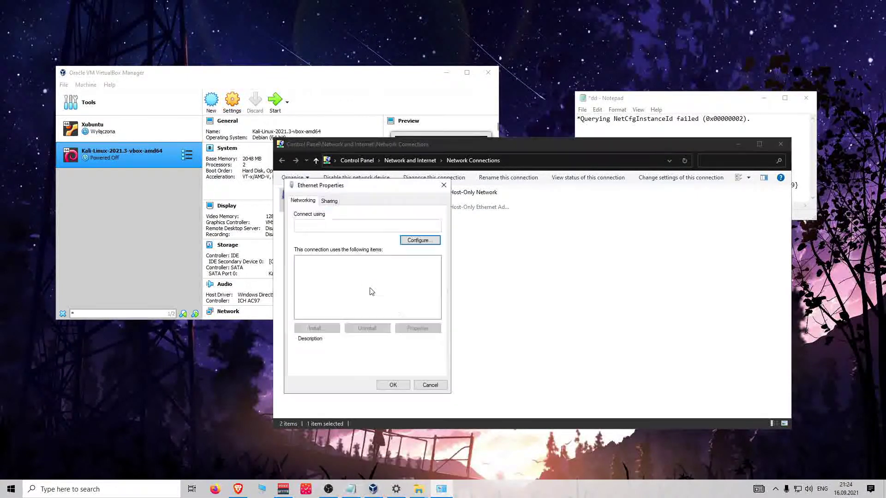
click(368, 269)
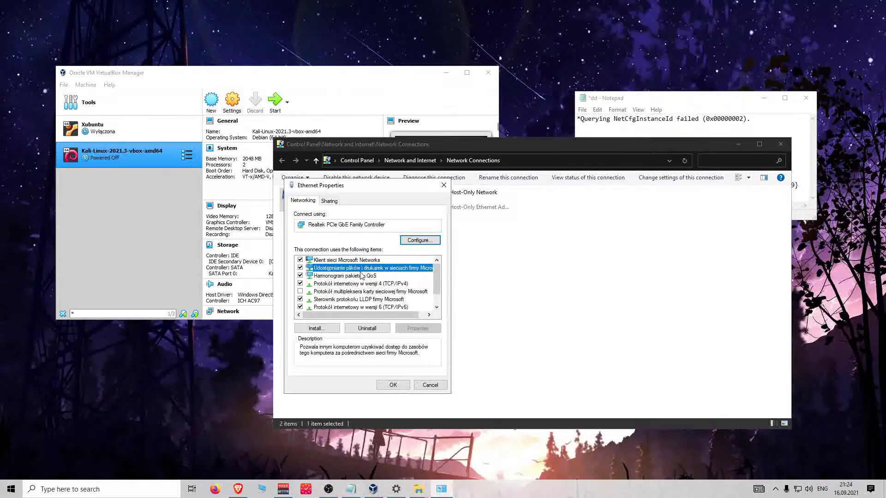
click(359, 276)
click(370, 283)
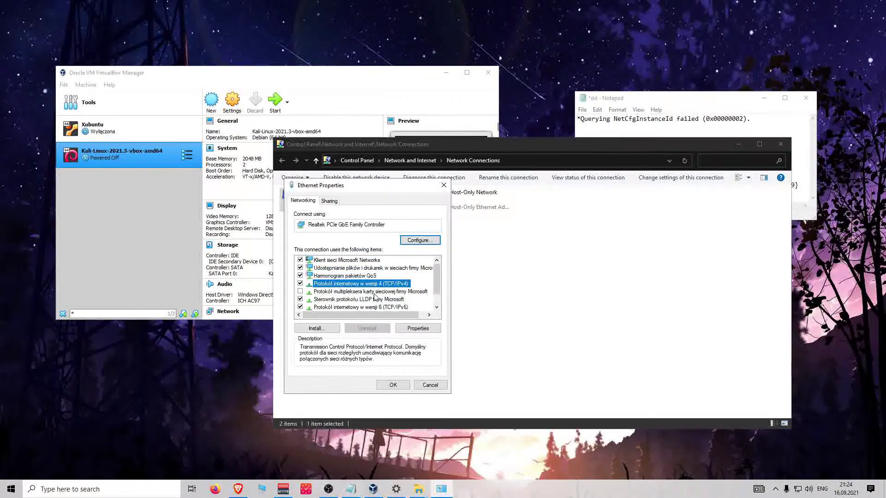
click(362, 277)
click(362, 271)
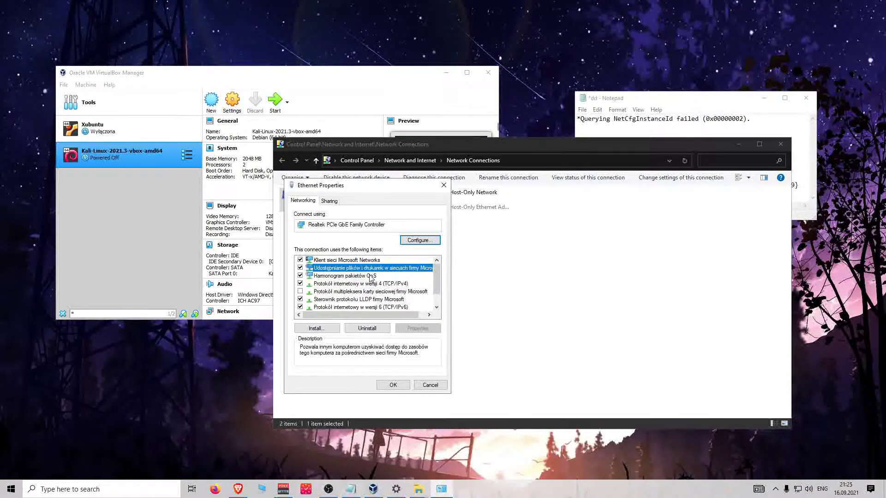
- Close the Ethernet properties dialog and the Network Connections window
click(444, 187)
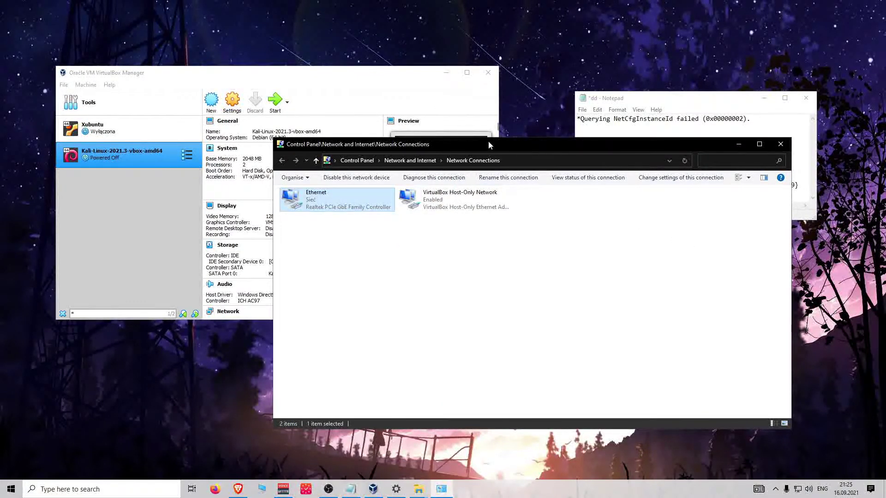
drag(543, 145, 596, 190)
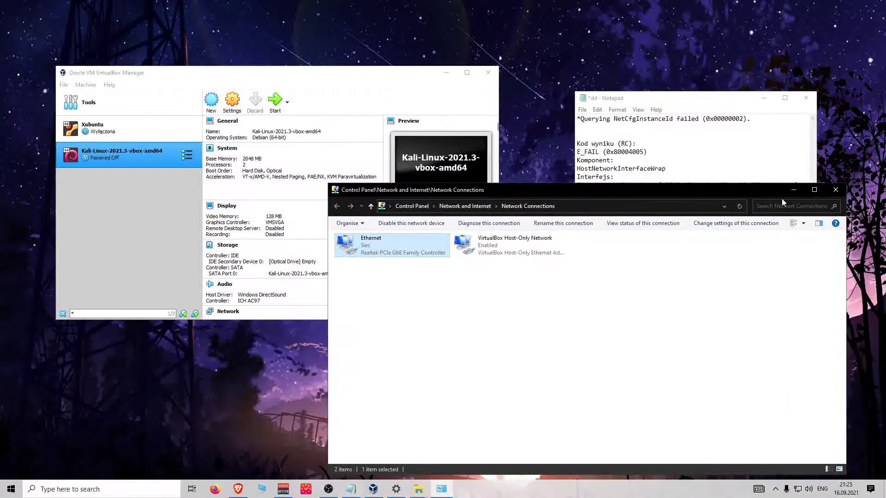
click(835, 189)
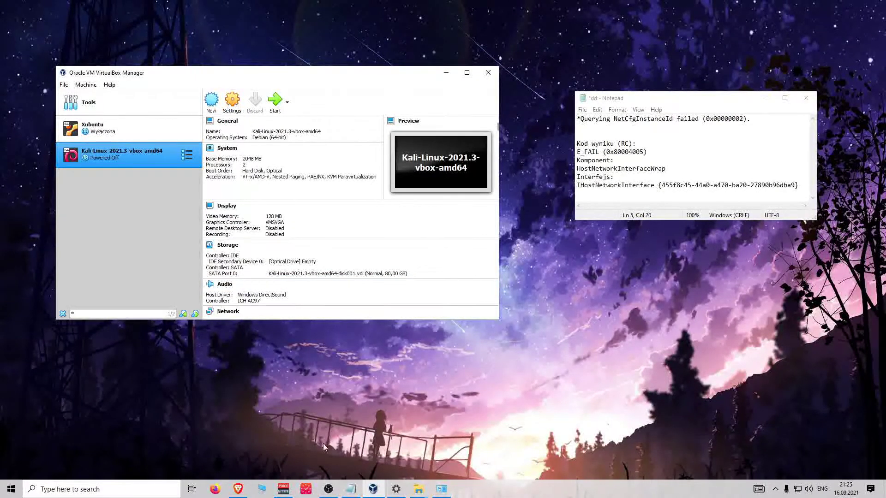
- Browse to C:\Windows\System32 in File Explorer and enlarge the window
click(263, 490)
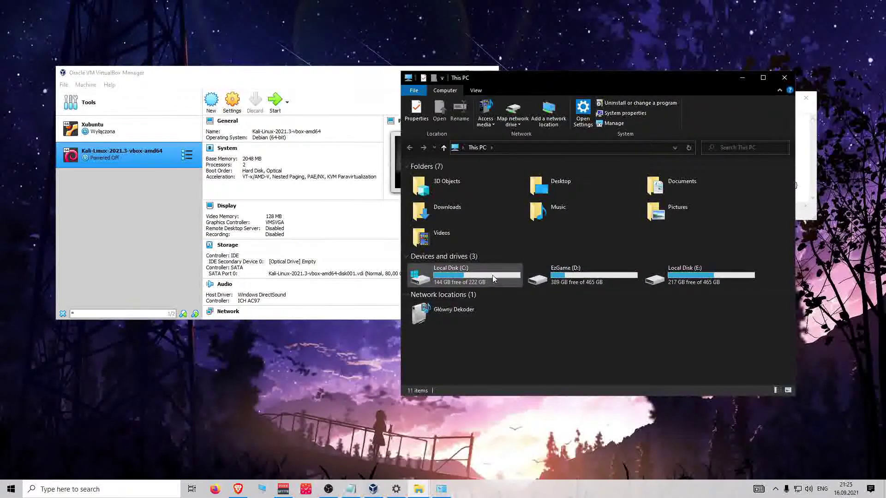
double_click(492, 279)
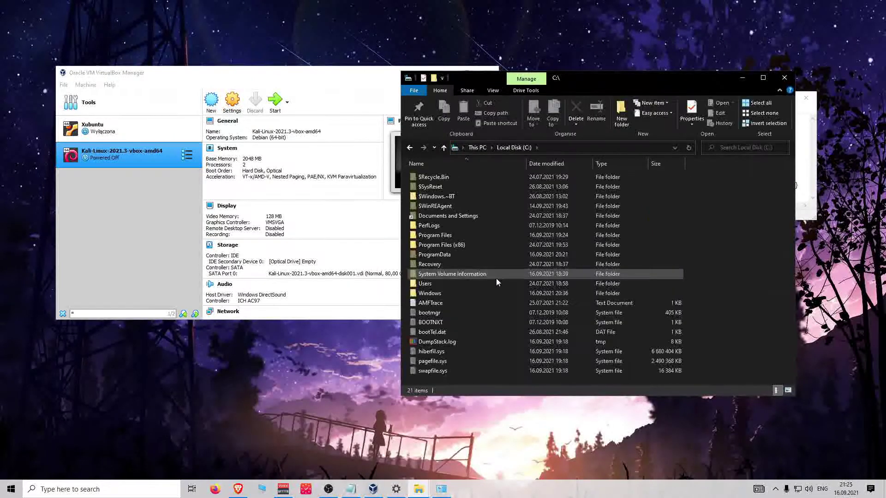
double_click(479, 292)
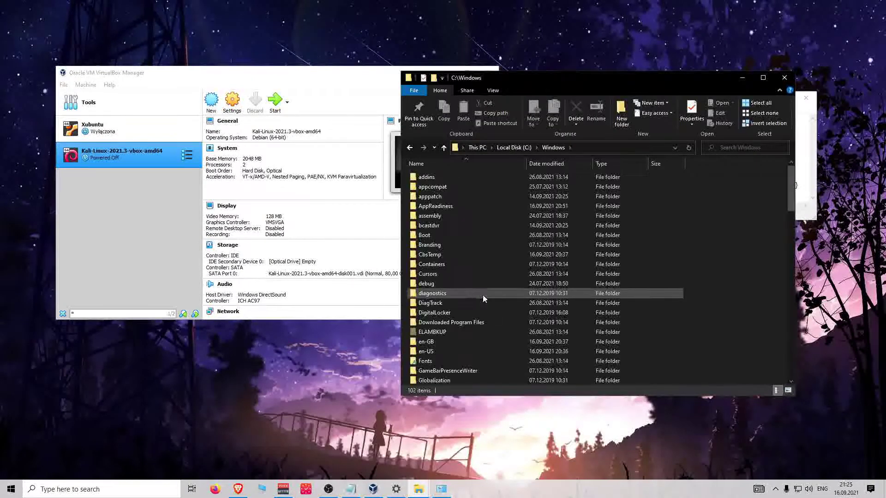
scroll(495, 303, down, 12)
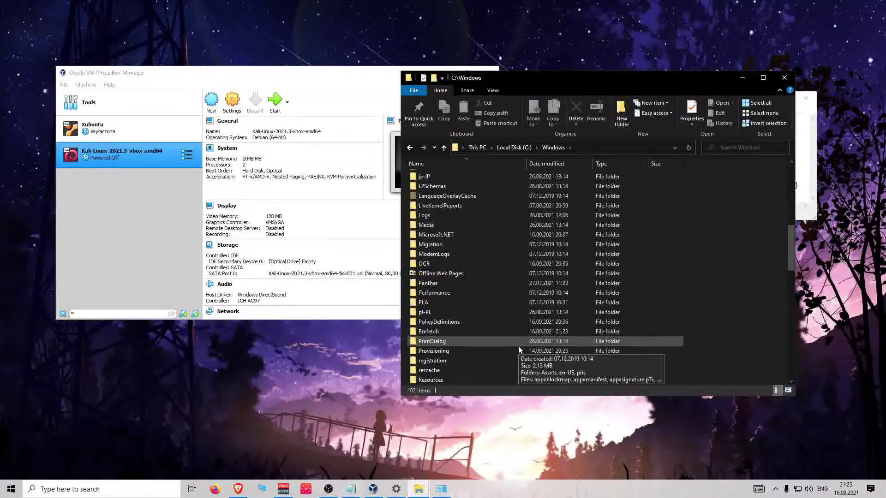
scroll(520, 350, down, 7)
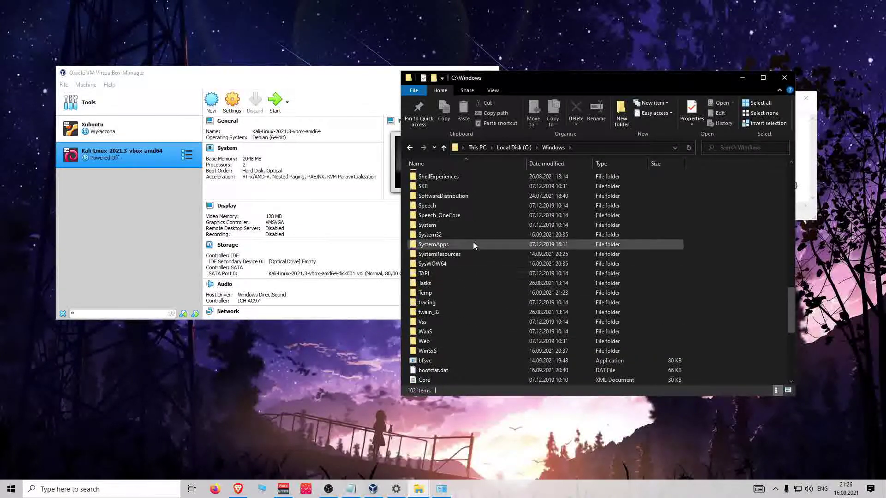
double_click(475, 234)
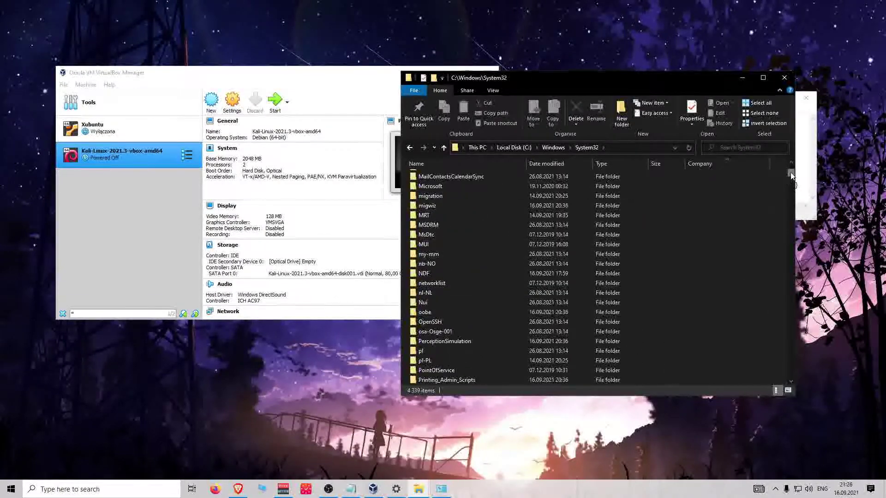
drag(790, 173, 791, 197)
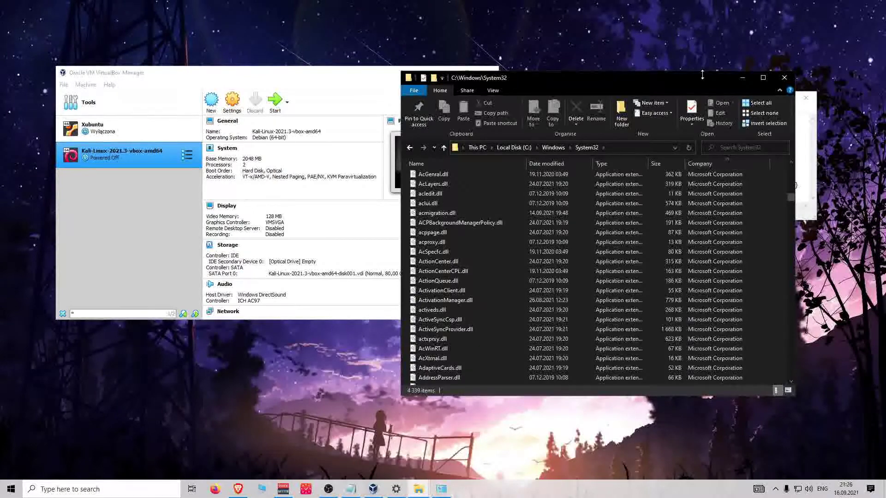
drag(675, 83, 472, 68)
drag(591, 380, 787, 448)
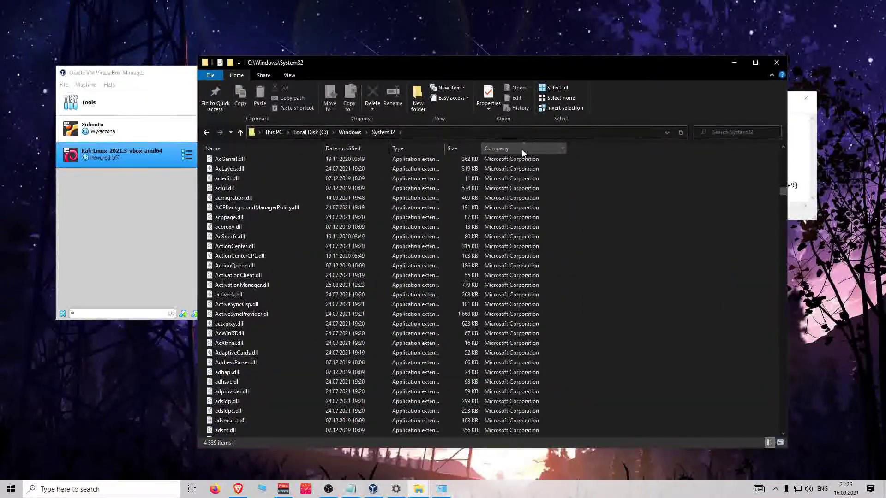
- Add the Company detail column to the System32 file list
right_click(588, 148)
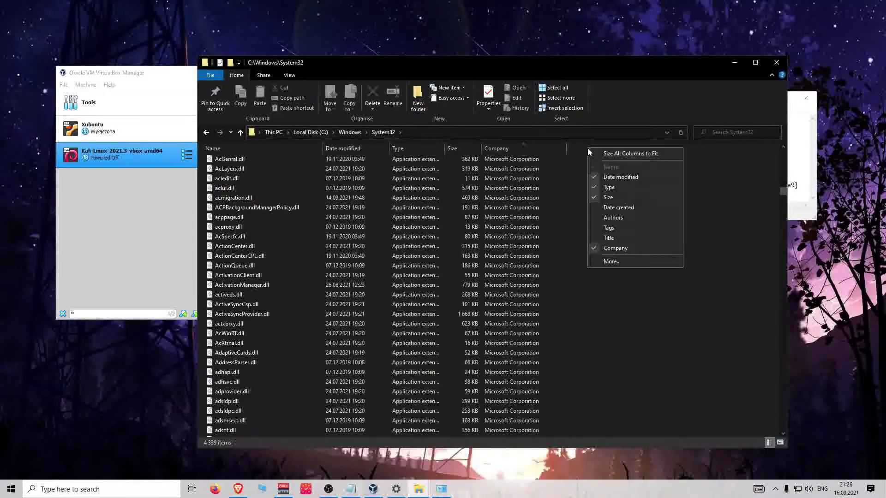
click(616, 267)
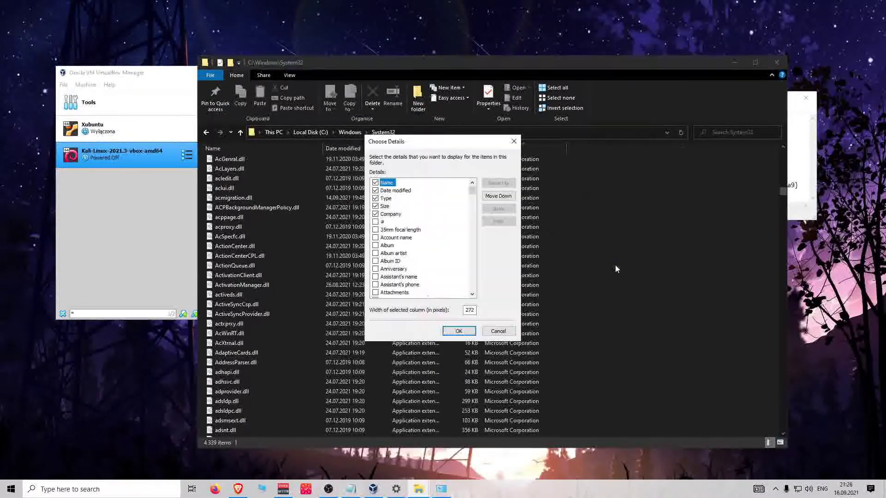
click(400, 218)
click(457, 332)
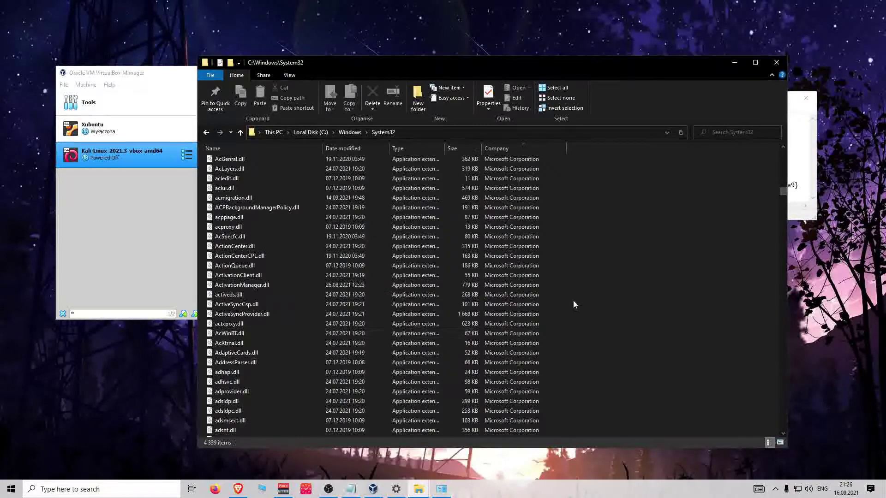
- Sort System32 by Company and select the six Nahimic files near the end of the list
click(505, 149)
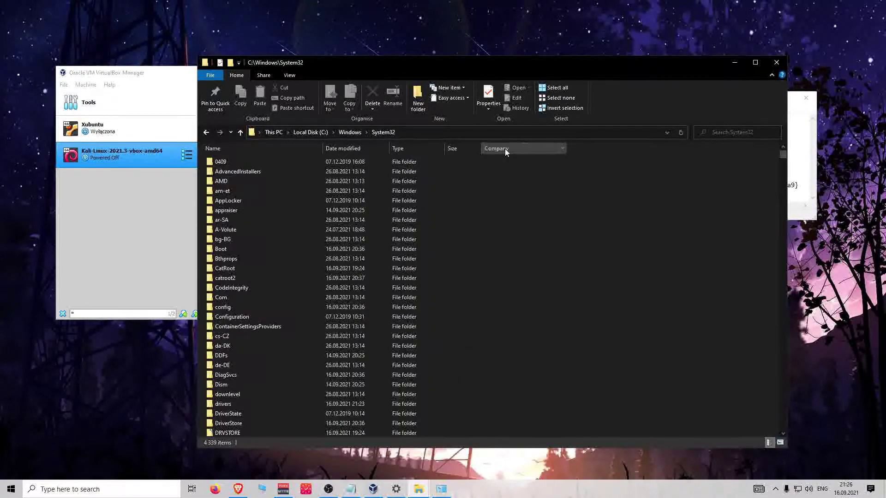
drag(781, 154, 772, 430)
drag(584, 280, 672, 300)
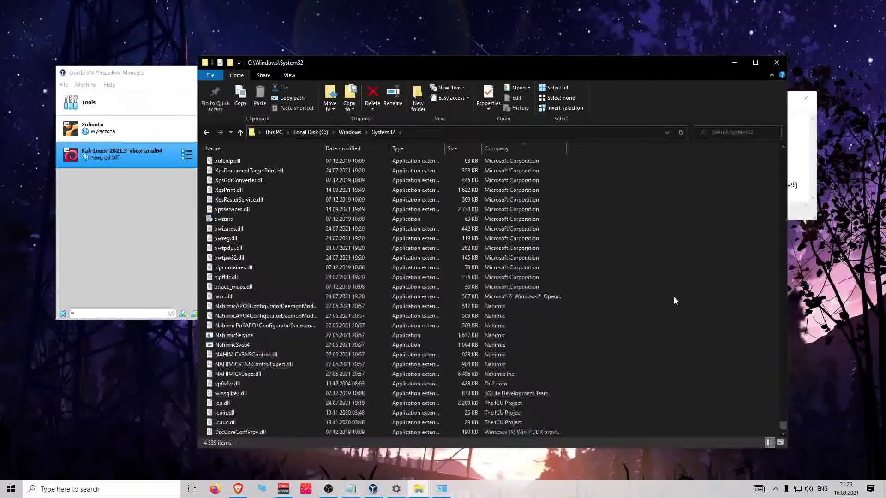
mouse_move(569, 184)
mouse_down()
mouse_move(655, 257)
mouse_move(572, 184)
mouse_up()
drag(609, 282, 512, 407)
click(627, 374)
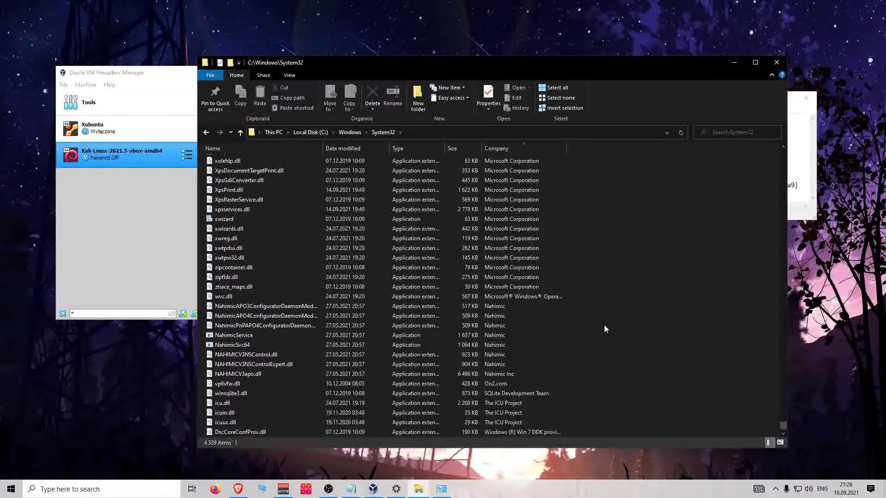
drag(627, 326, 559, 391)
click(596, 365)
drag(591, 323, 273, 379)
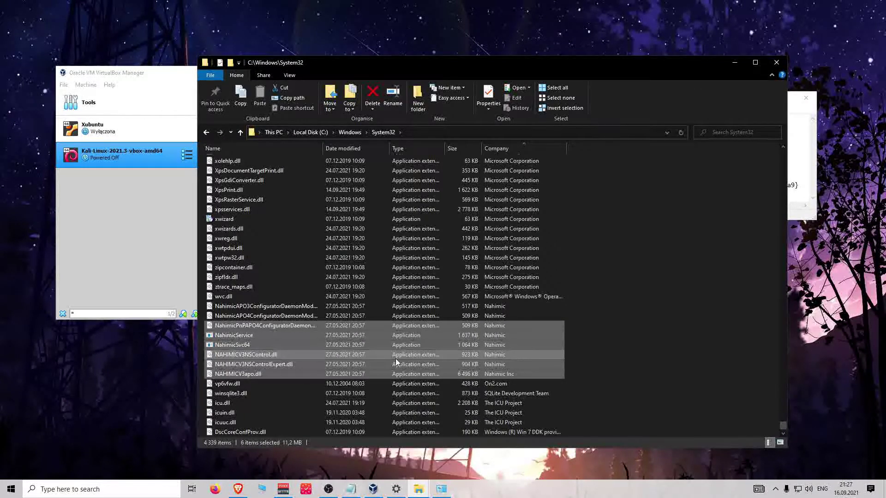
- Minimise Network Connections and bring the System32 file list back to the front
click(802, 207)
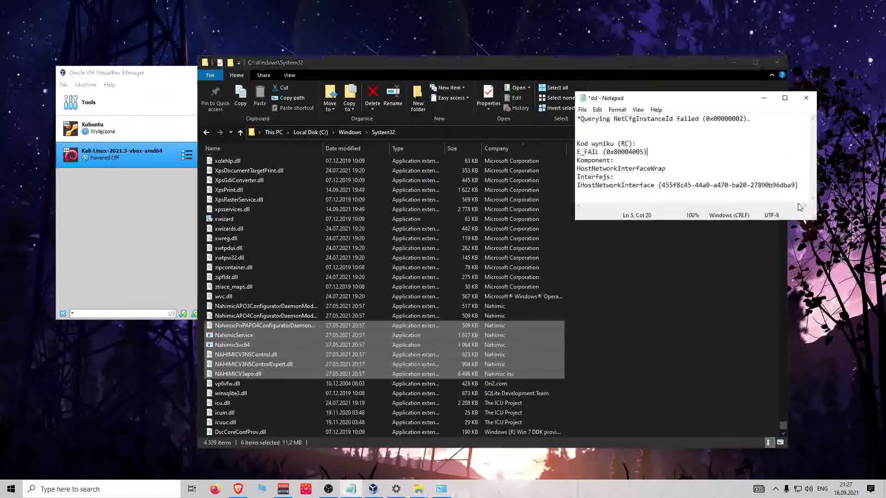
click(442, 489)
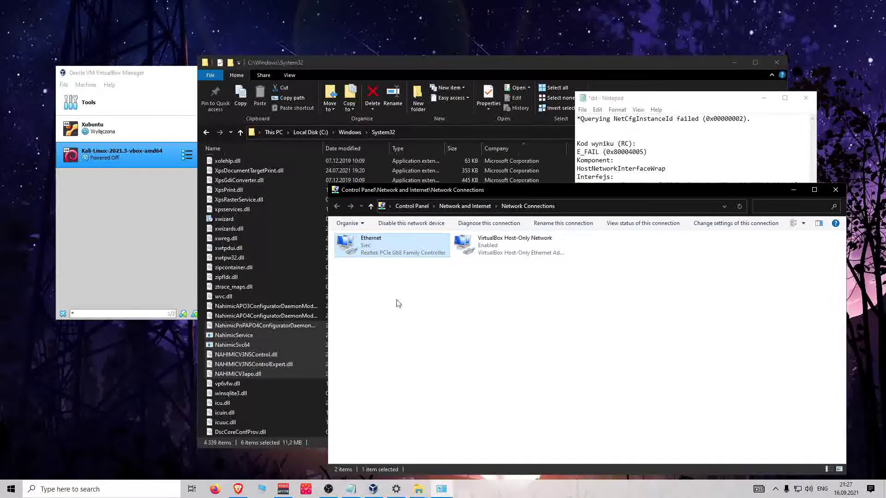
click(793, 190)
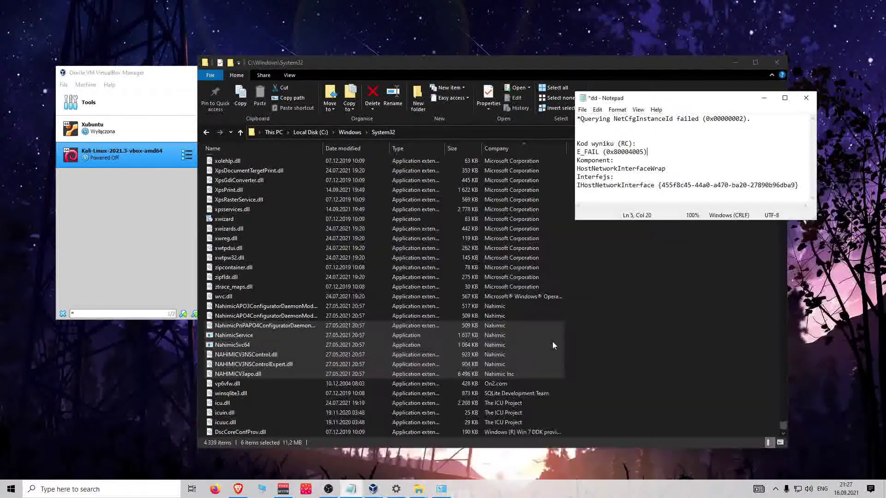
click(600, 344)
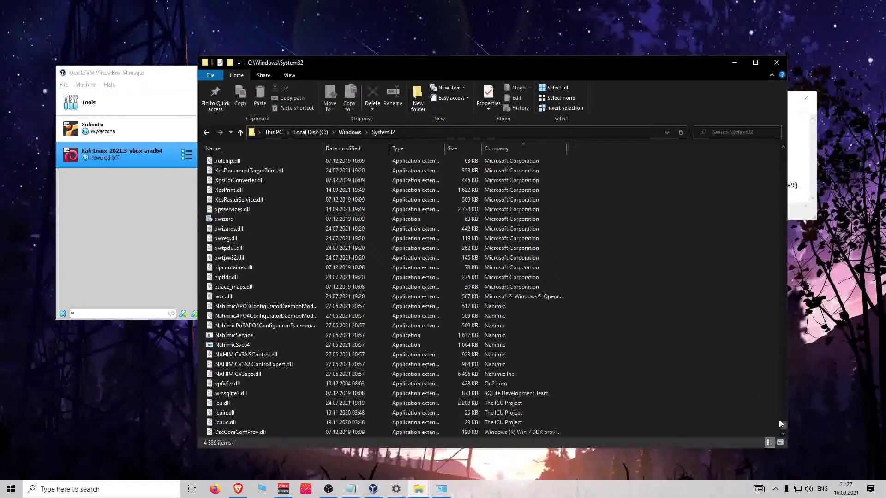
drag(782, 424, 784, 172)
click(376, 318)
scroll(376, 321, down, 5)
key(Down)
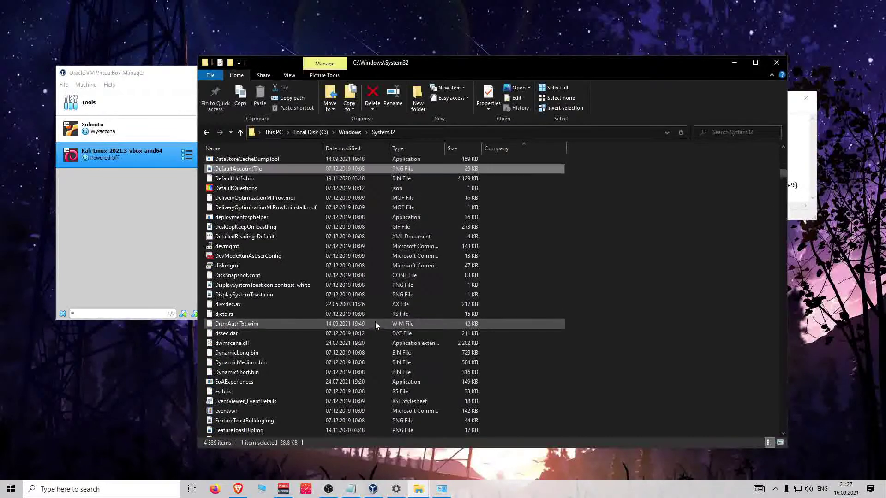
key(Down)
click(362, 284)
scroll(628, 381, up, 10)
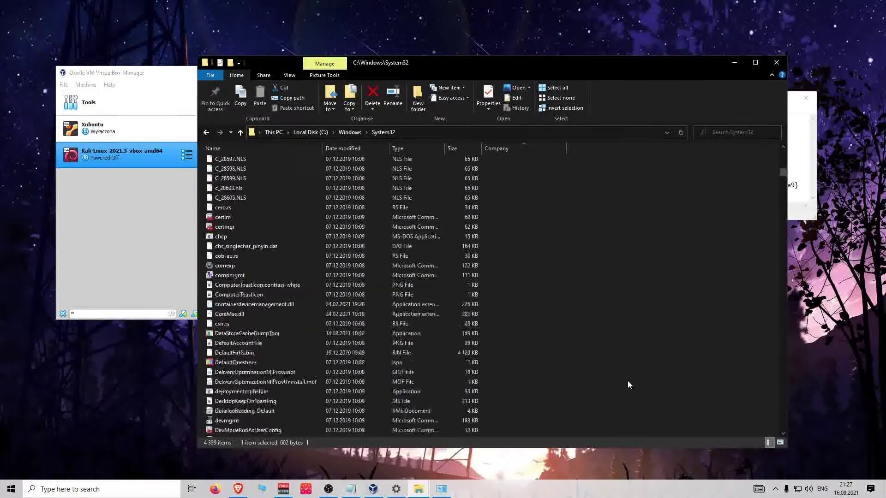
drag(782, 175, 786, 157)
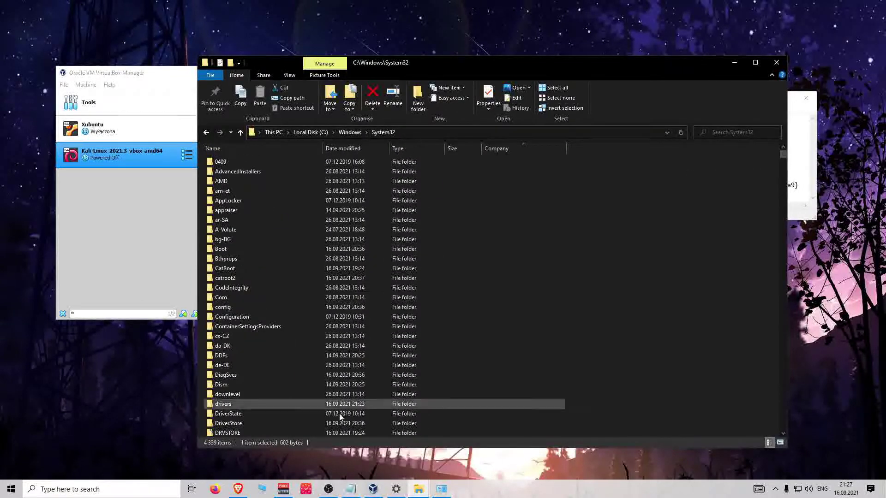
double_click(256, 405)
scroll(497, 354, down, 3)
scroll(496, 355, down, 1)
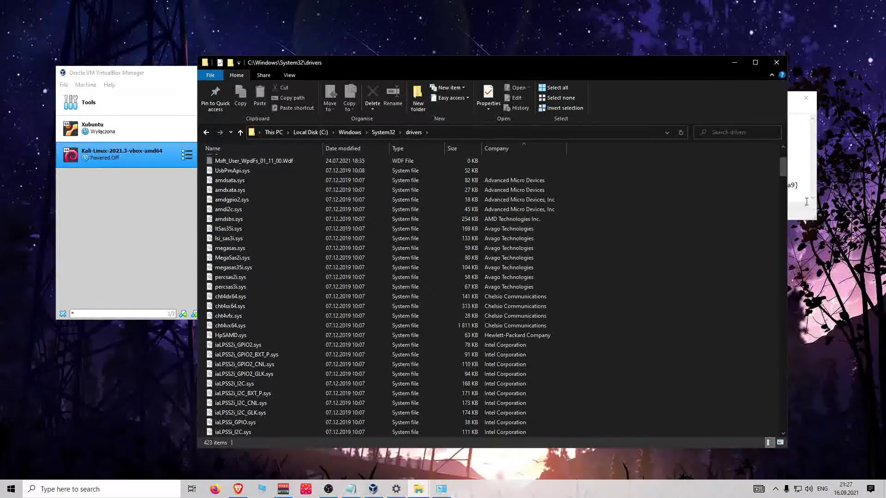
drag(782, 170, 782, 434)
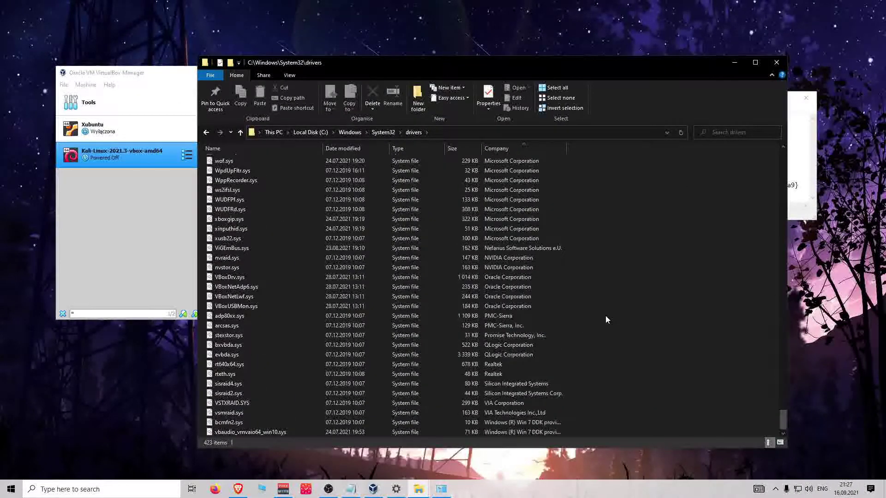
drag(632, 302, 622, 370)
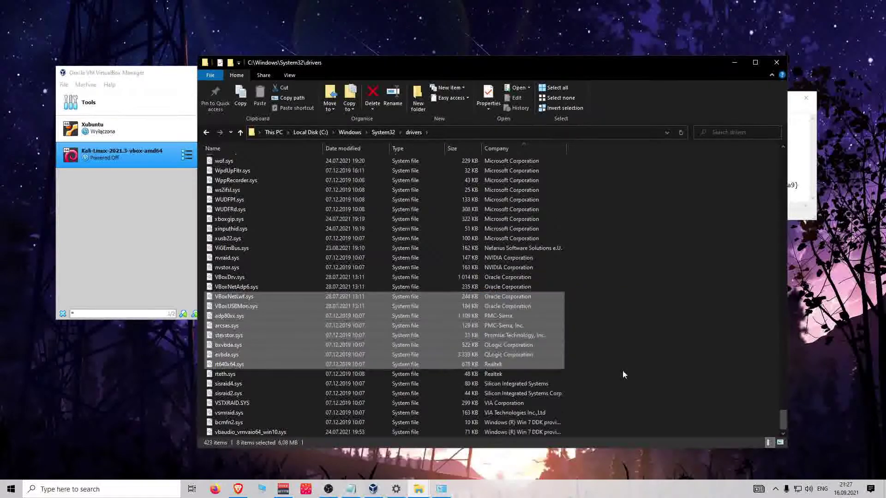
click(635, 348)
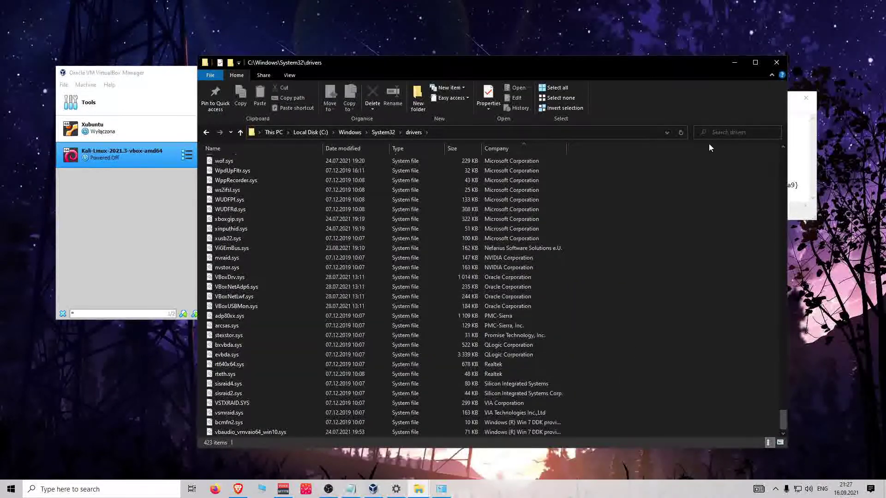
- Minimise Explorer and open the Ethernet connection's properties from Network Connections
click(736, 64)
click(442, 489)
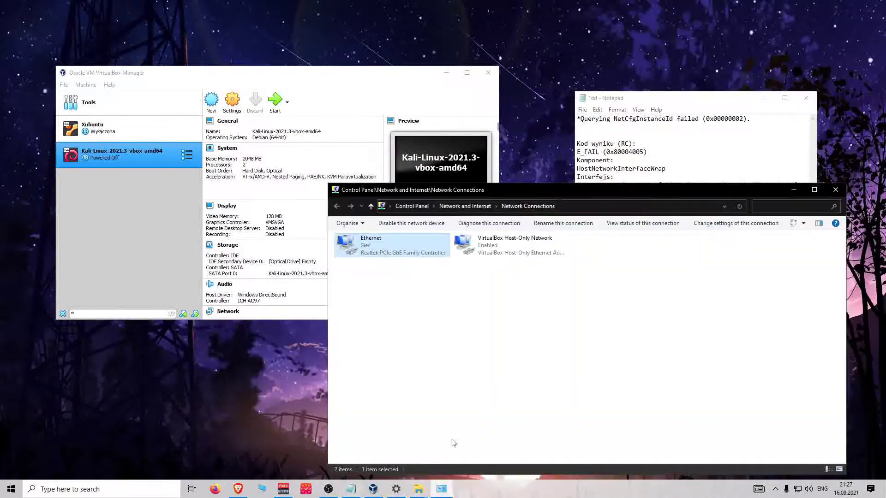
right_click(406, 242)
click(447, 332)
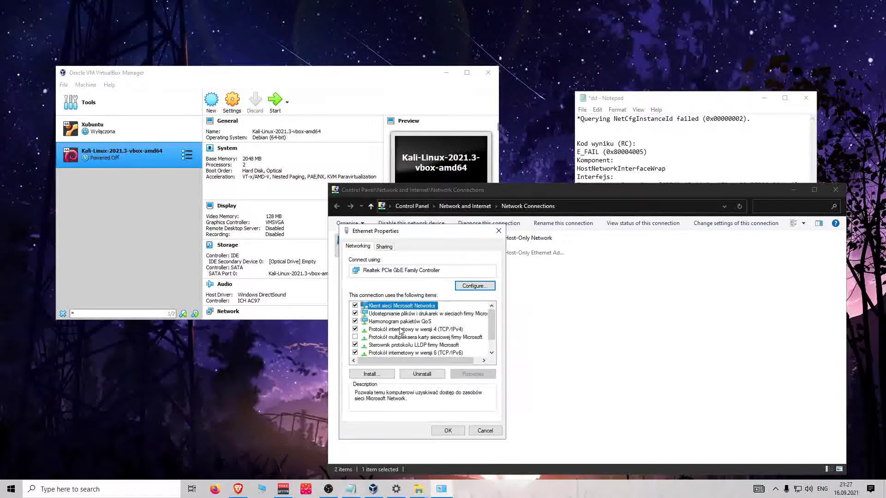
- Review the Ethernet components, including the QoS scheduler, then close the dialog and minimise Network Connections
click(400, 321)
click(400, 337)
click(399, 307)
click(400, 315)
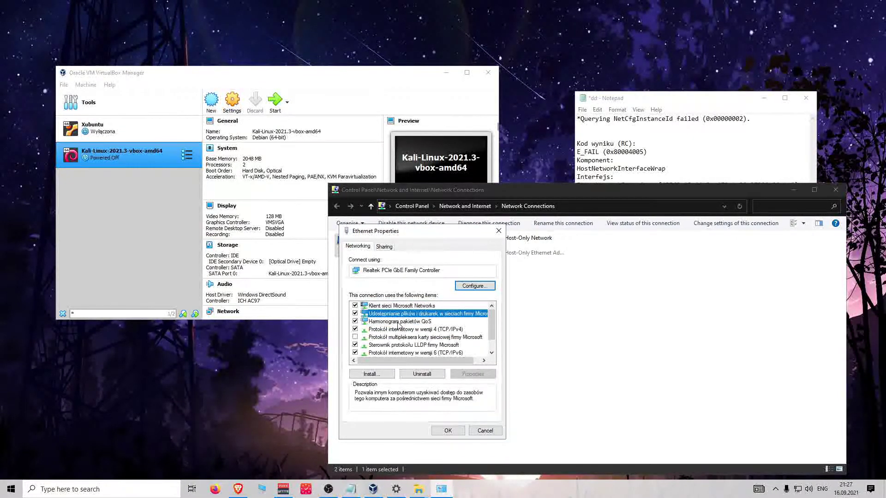
click(400, 322)
click(401, 329)
click(400, 322)
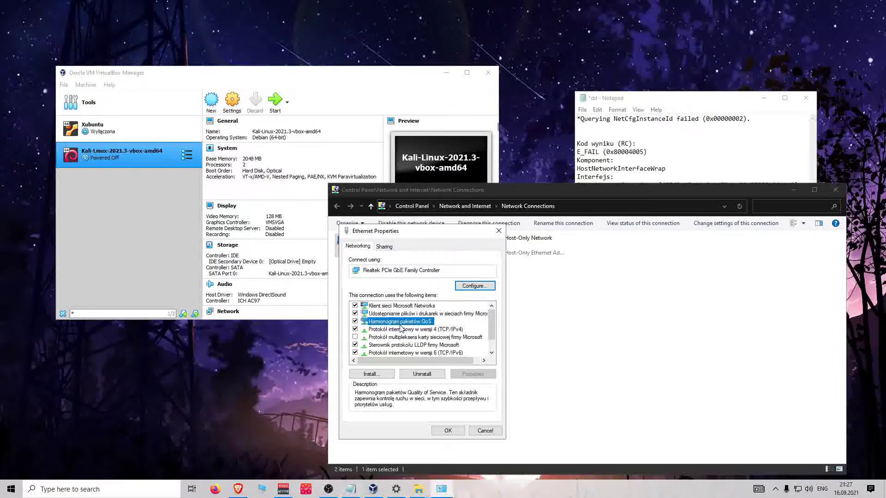
click(499, 231)
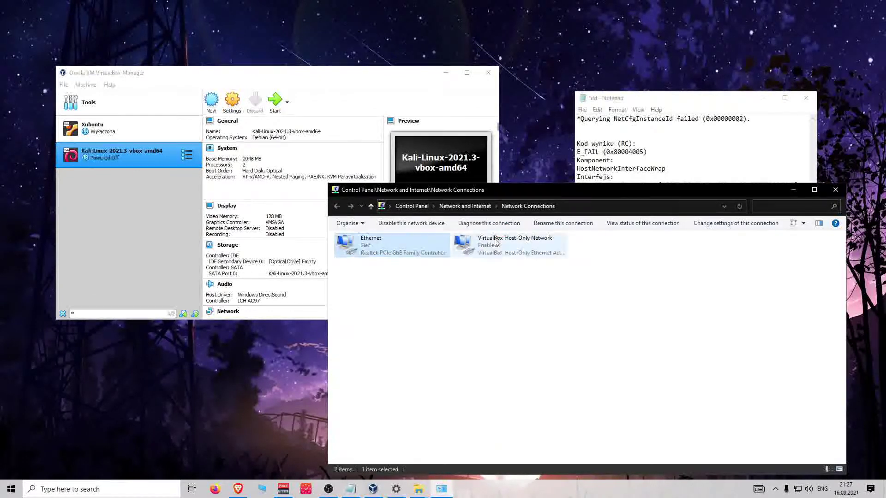
click(794, 189)
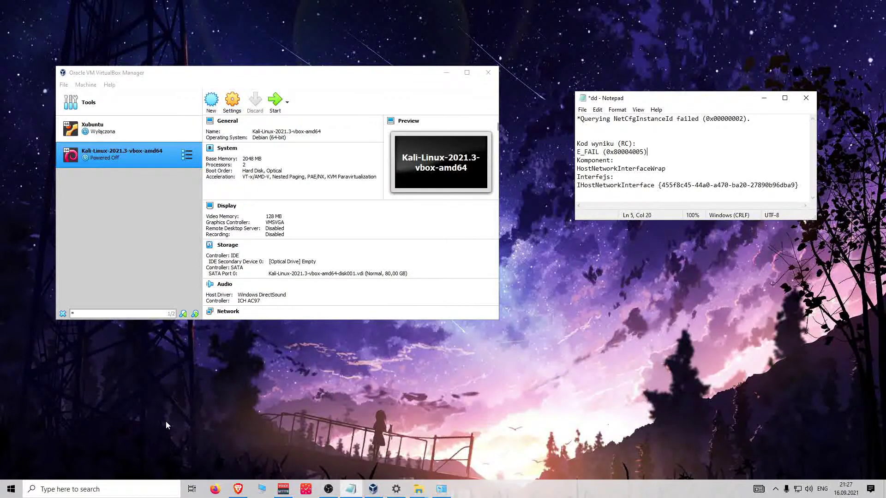
- Launch Registry Editor by running regedit.exe from the Run dialog
click(145, 485)
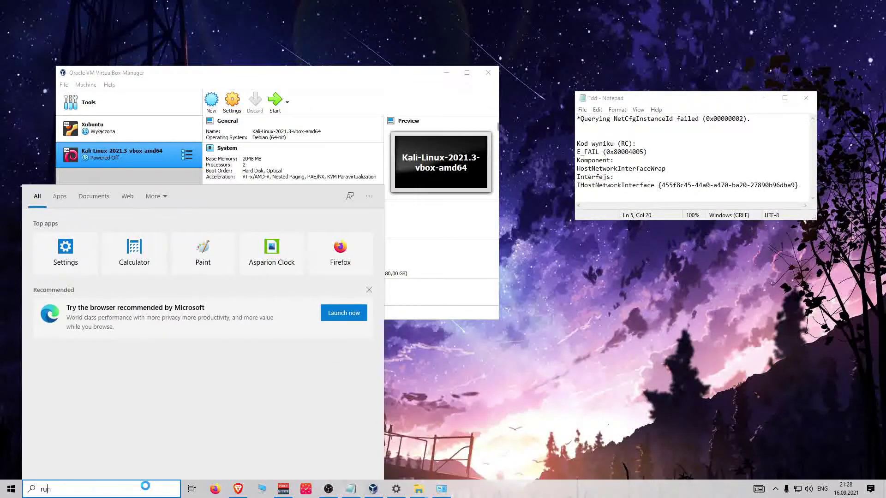
text(run)
key(Return)
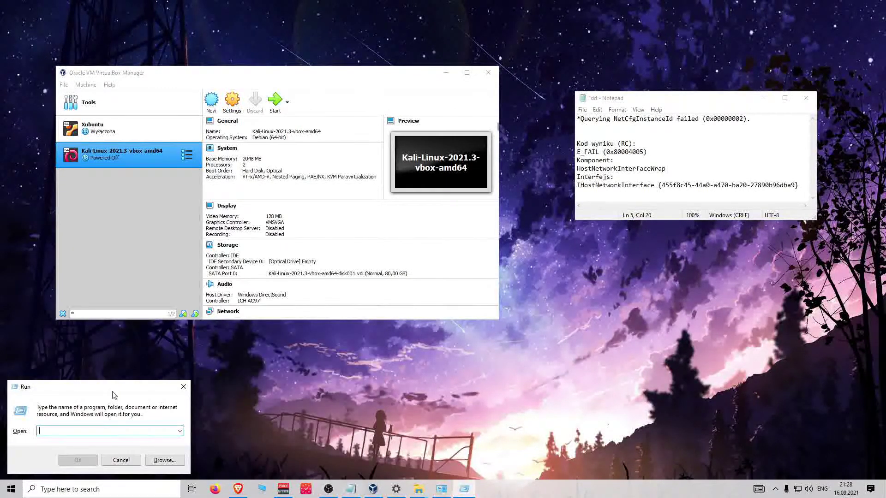
drag(112, 390, 540, 225)
click(612, 222)
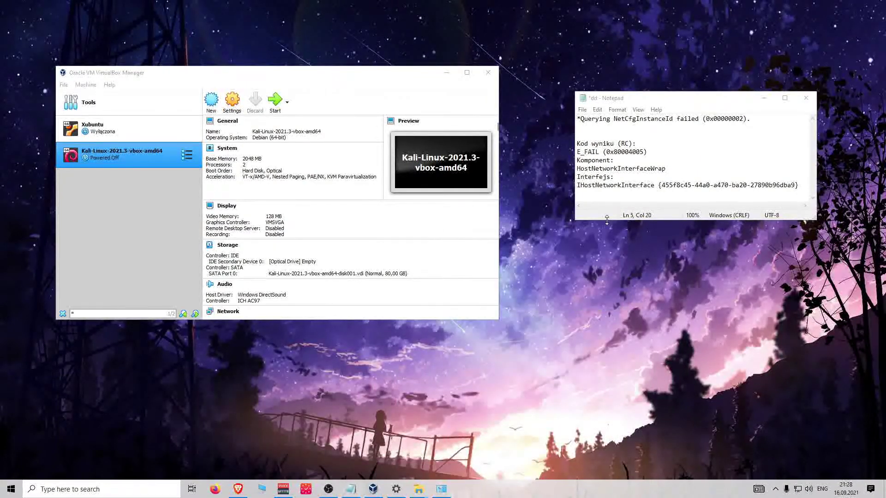
key(super+r)
drag(130, 388, 501, 211)
text(regedit)
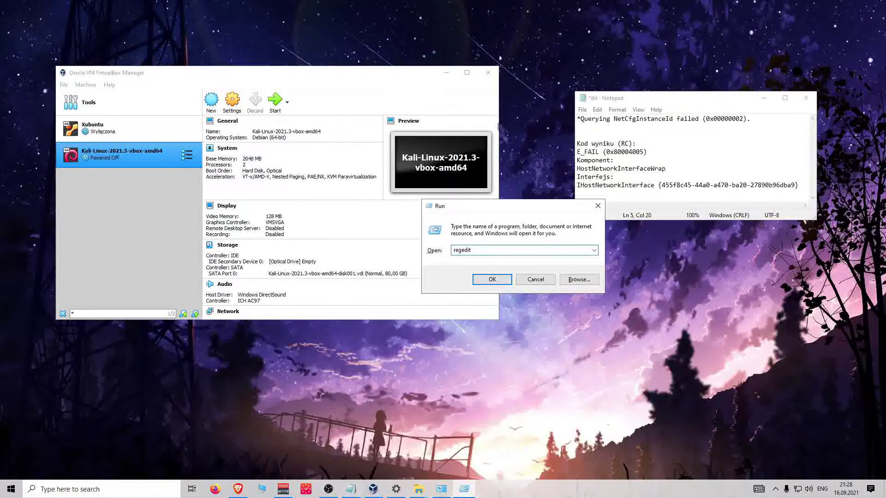
text(.exe)
key(Return)
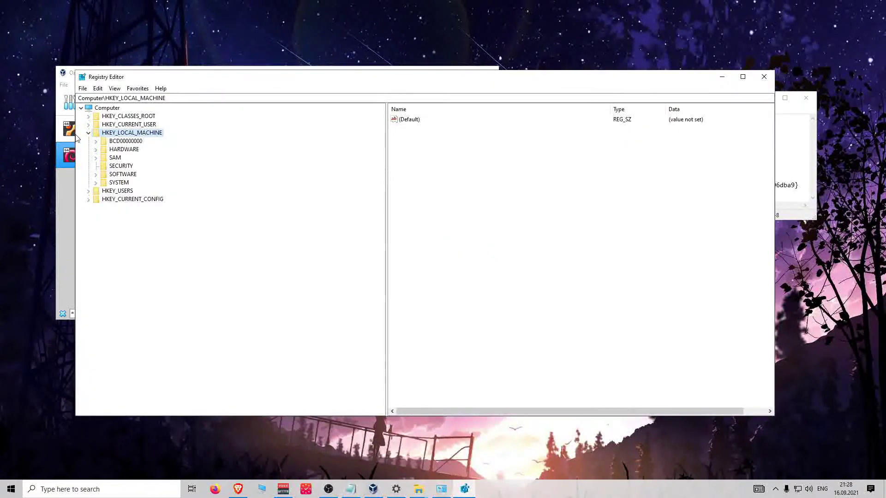
- Collapse the HKEY_LOCAL_MACHINE branch and look through the menus for a search command
click(88, 133)
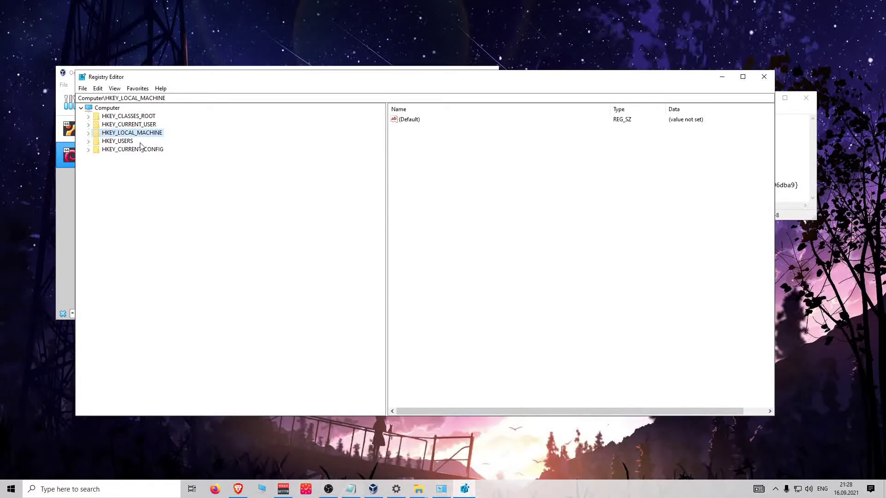
click(88, 133)
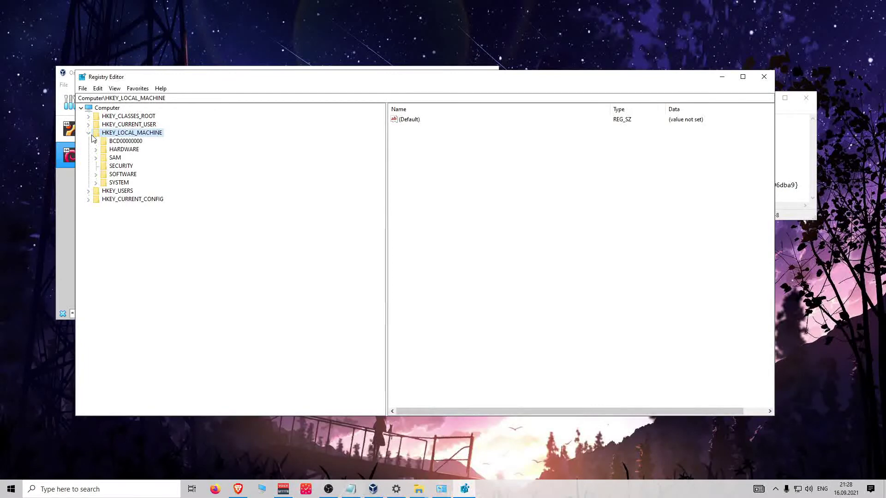
click(88, 135)
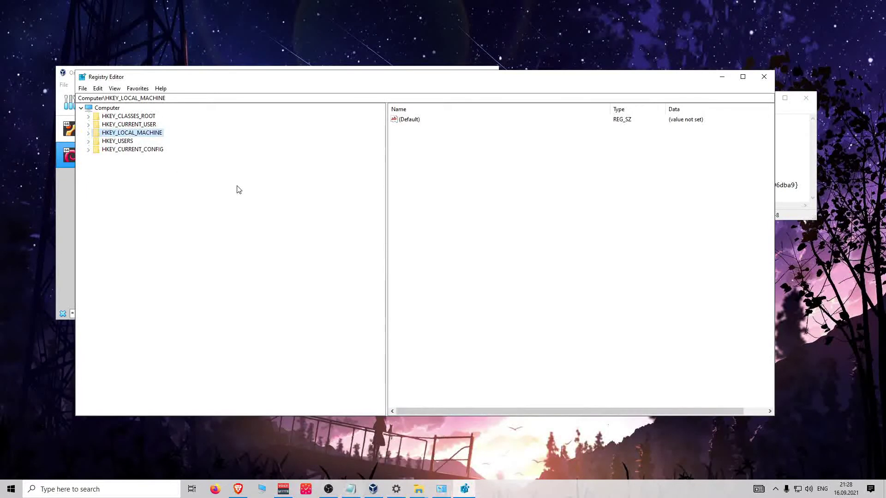
click(114, 88)
mouse_move(84, 90)
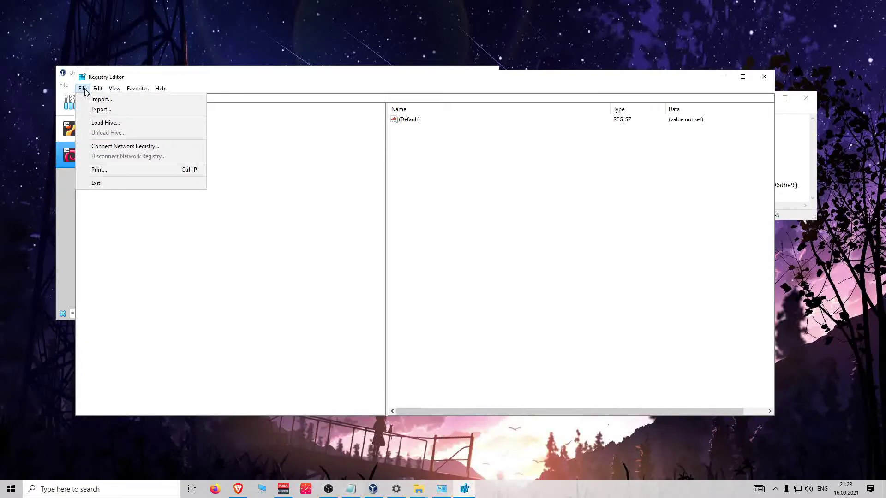
click(181, 275)
- Search the whole registry for 'vmware' using Find (Ctrl+F)
click(84, 89)
mouse_move(97, 88)
click(125, 164)
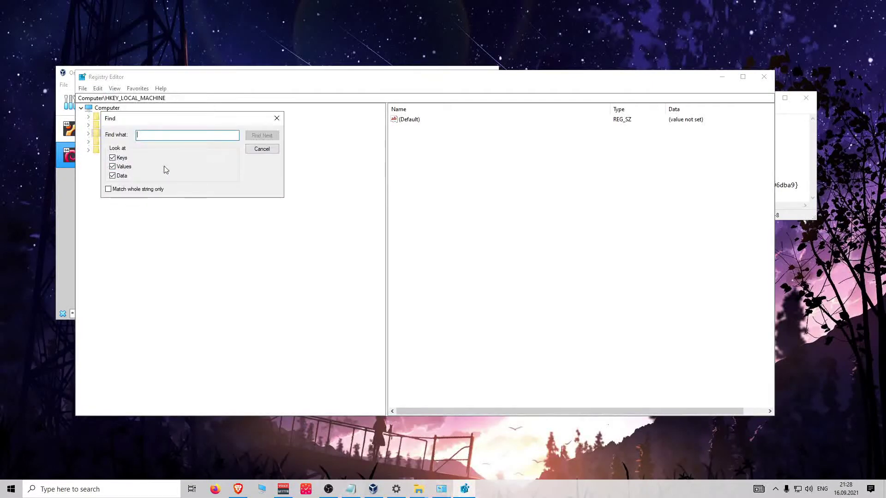
click(277, 119)
key(ctrl+f)
drag(200, 122, 290, 144)
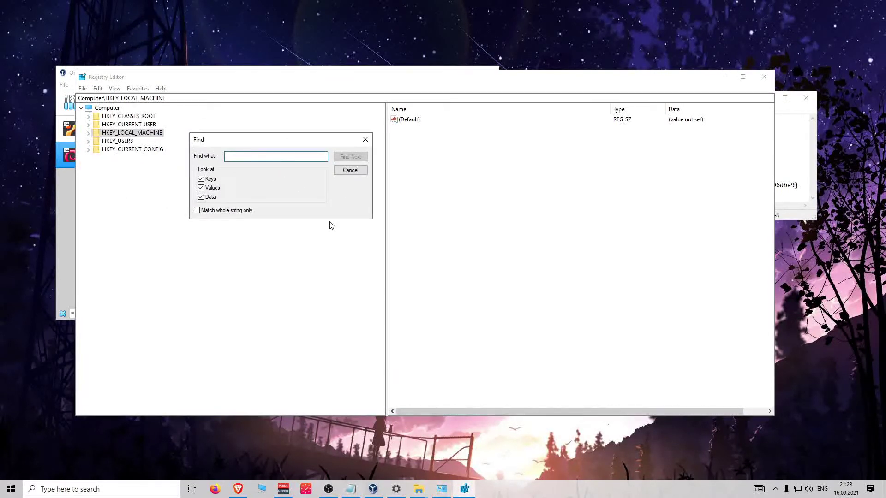
text(vmware)
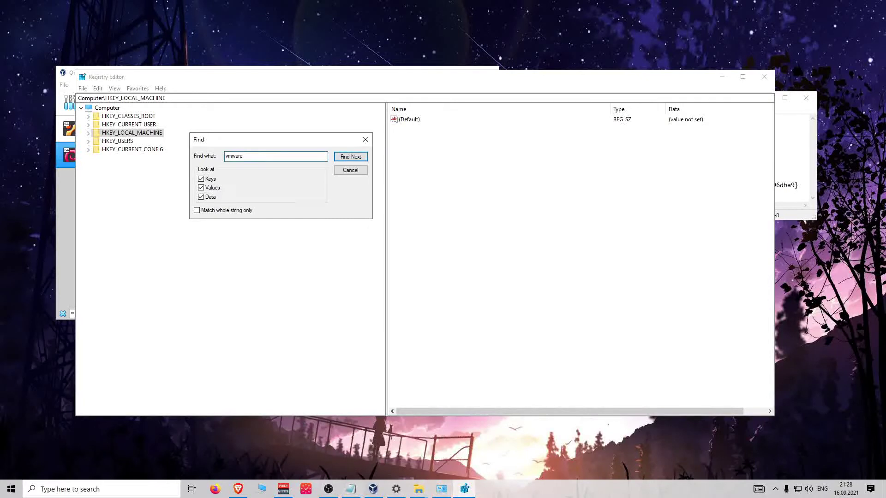
key(Return)
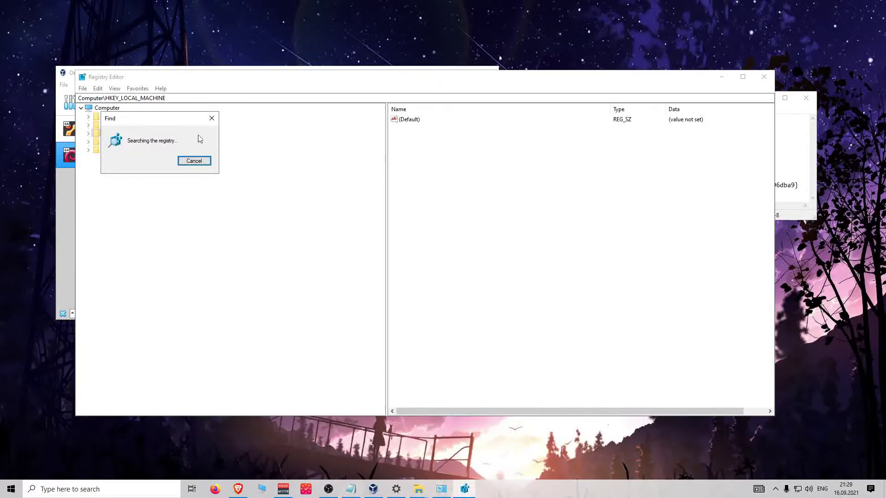
drag(156, 116, 294, 151)
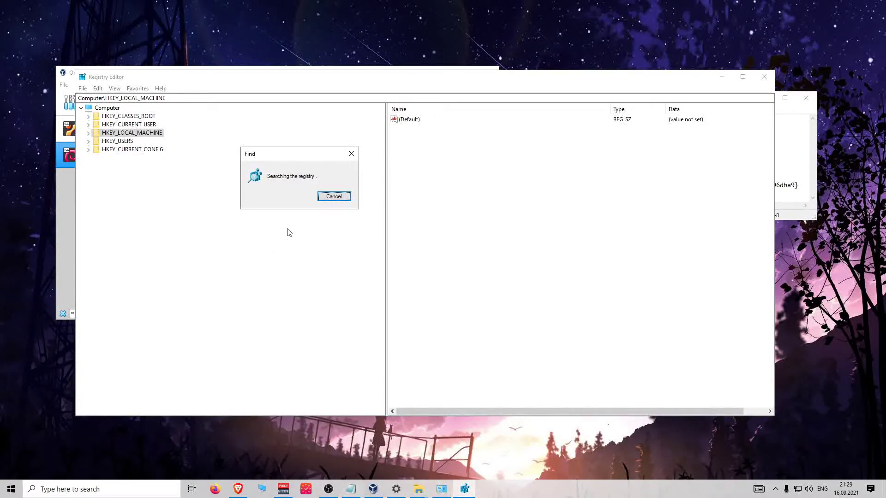
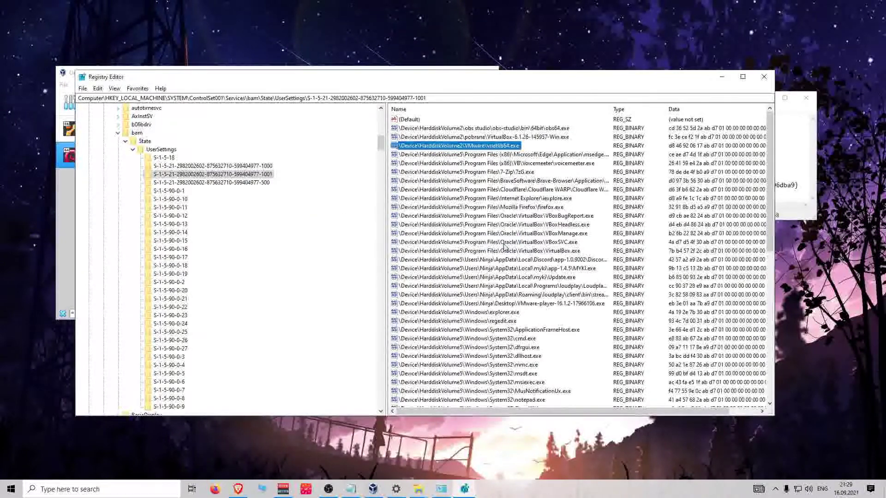
- Search the registry for 'vmware' and step through several matches
key(ctrl+f)
key(Return)
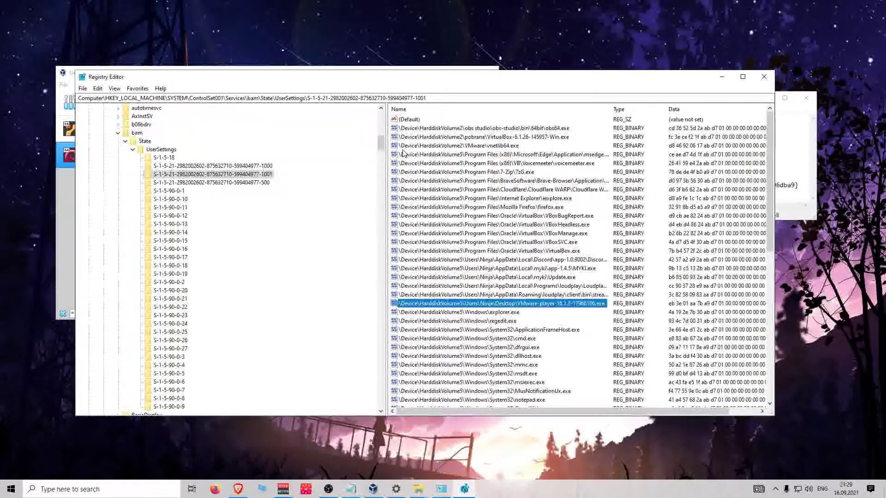
key(ctrl+f)
key(Return)
key(F3)
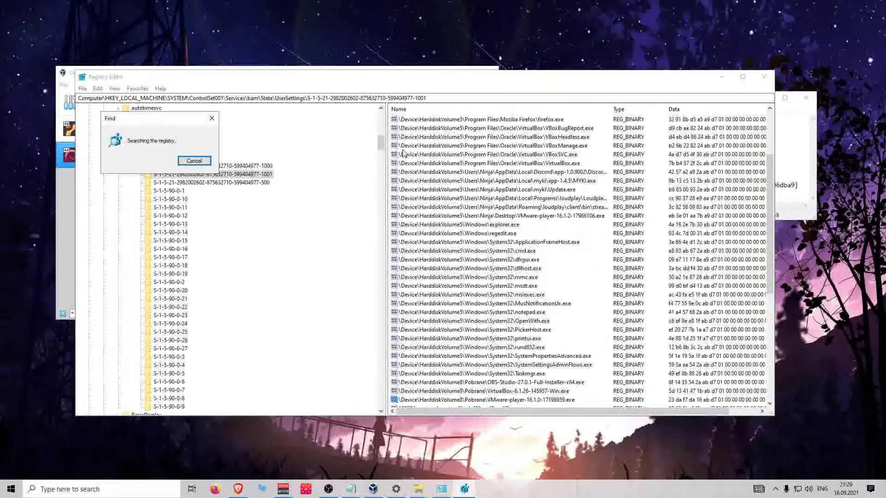
key(Return)
key(ctrl+f)
key(Return)
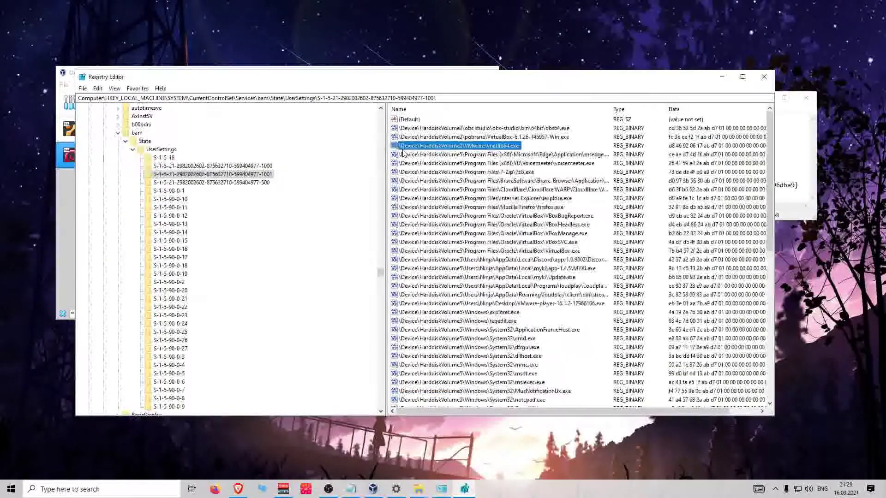
- Collapse the bam UserSettings key under CurrentControlSet
scroll(217, 204, up, 2)
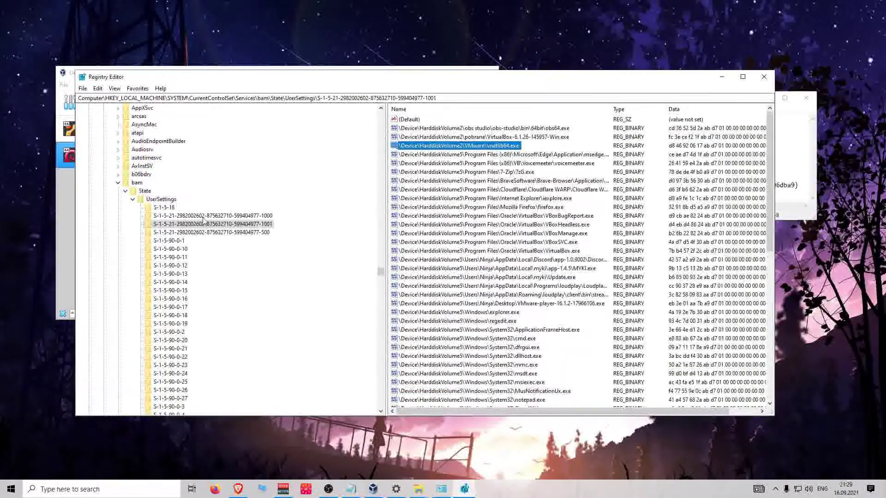
click(134, 200)
scroll(183, 296, up, 2)
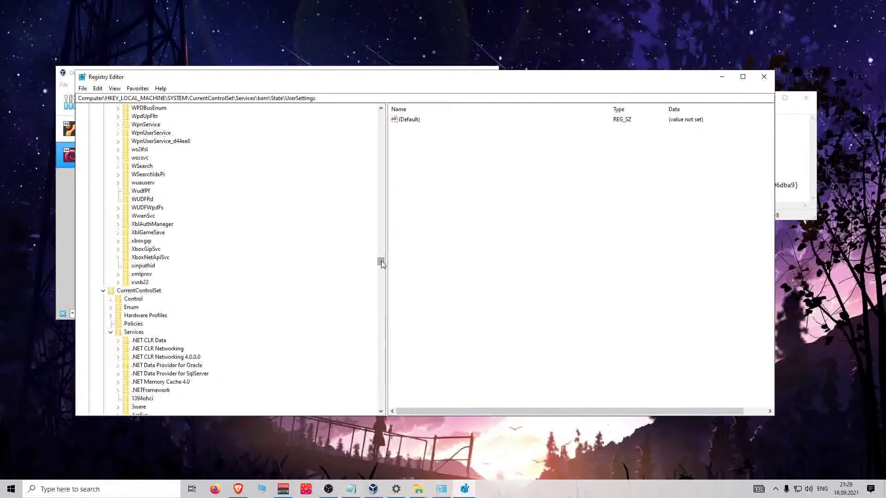
- Collapse the CurrentControlSet branch
drag(381, 262, 381, 270)
scroll(126, 130, up, 3)
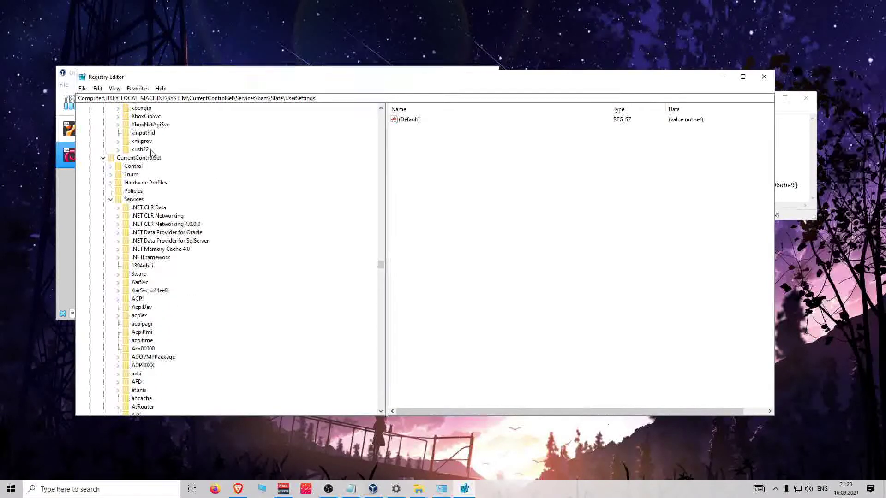
double_click(149, 268)
scroll(178, 302, up, 5)
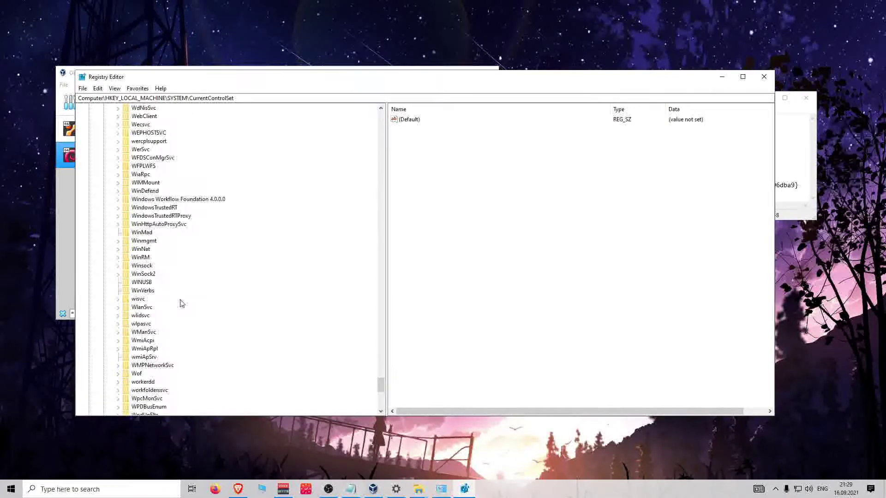
drag(381, 384, 374, 138)
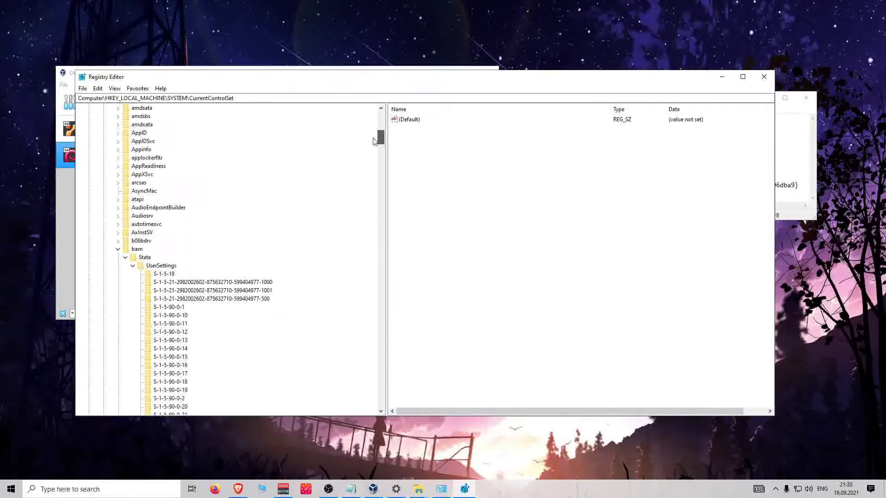
- Review the bam UserSettings SID keys (…1001, S-1-5-90-0-12, -16, -20, -21) and SequenceNumber
click(206, 294)
scroll(242, 320, down, 3)
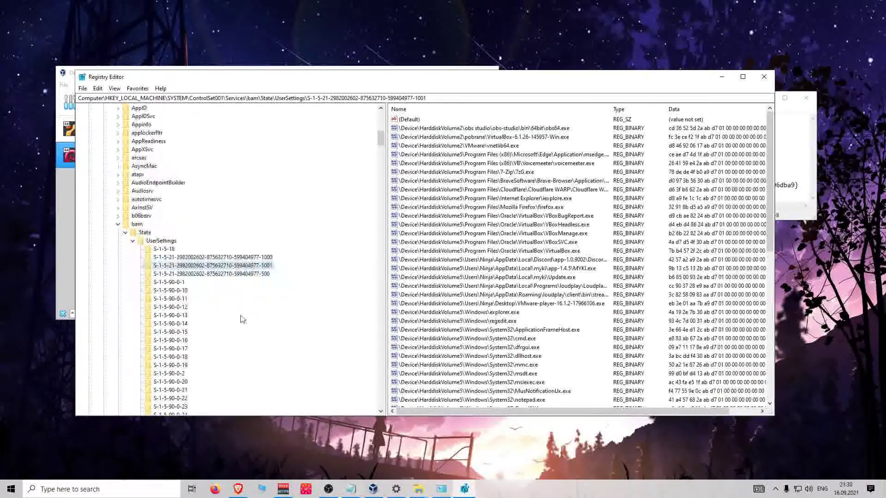
click(184, 258)
click(176, 291)
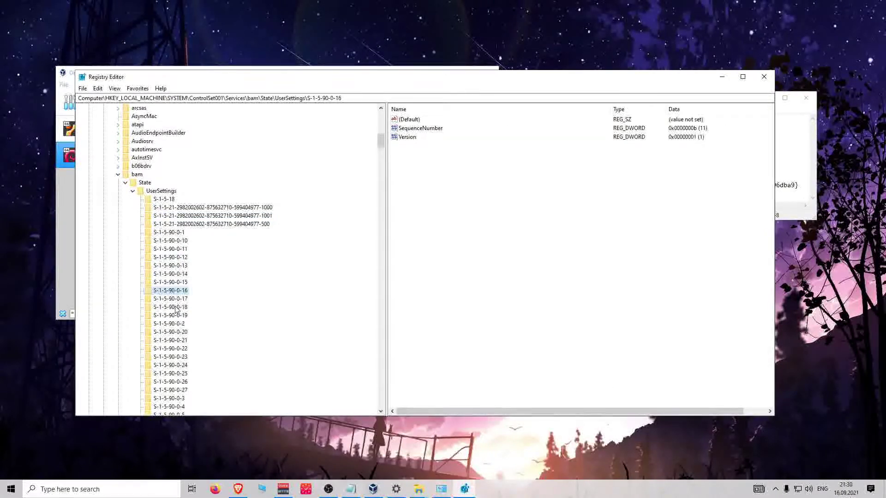
scroll(176, 300, down, 2)
click(174, 283)
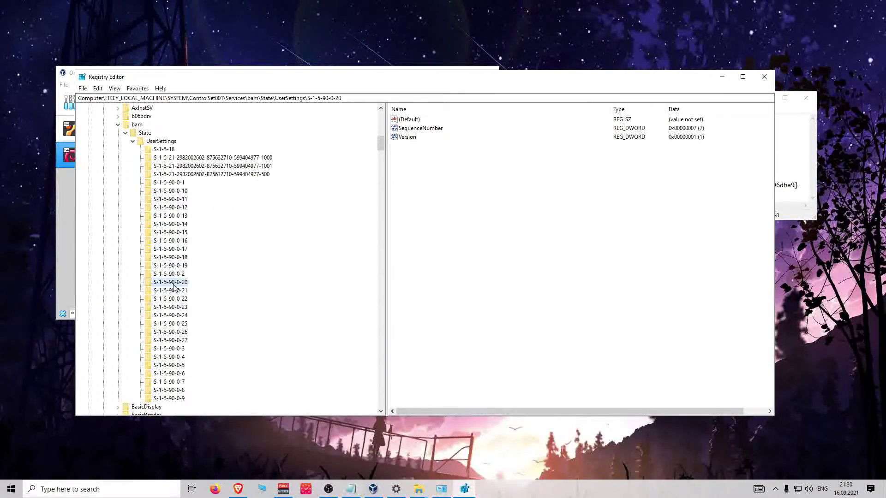
click(412, 131)
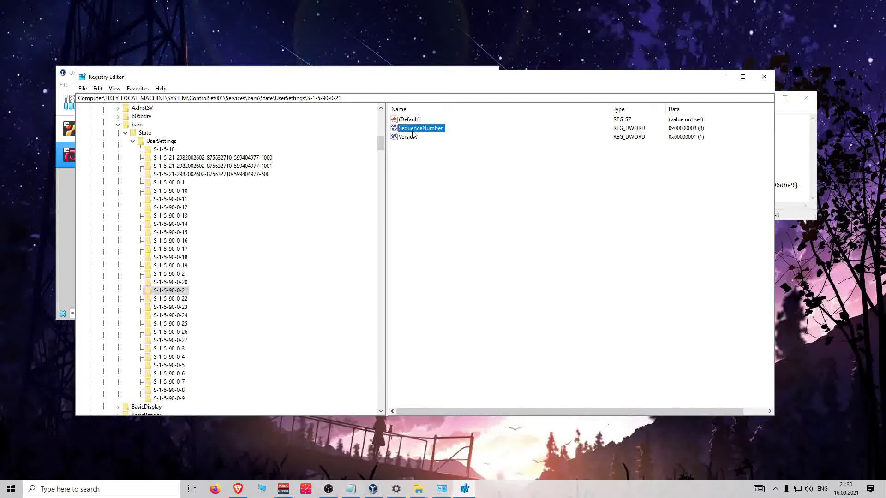
click(171, 291)
- Collapse UserSettings and State, returning to the bam service key
scroll(199, 298, up, 6)
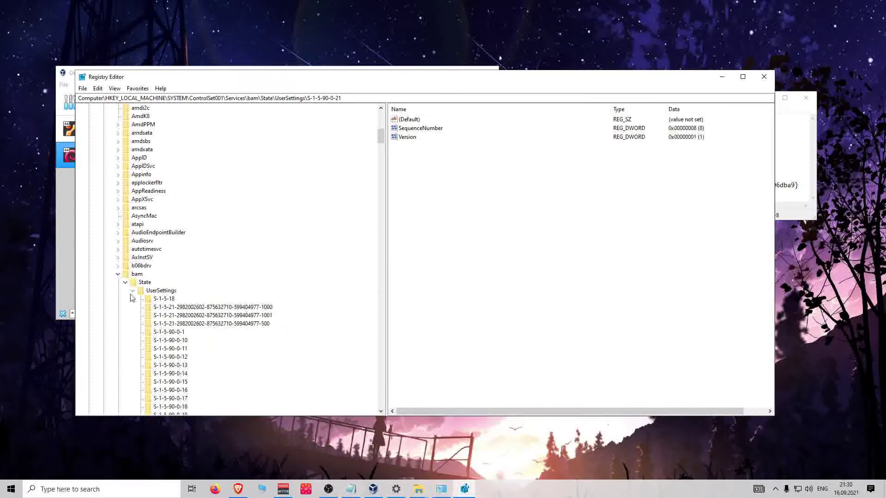
click(132, 290)
click(125, 282)
click(118, 275)
scroll(188, 302, up, 15)
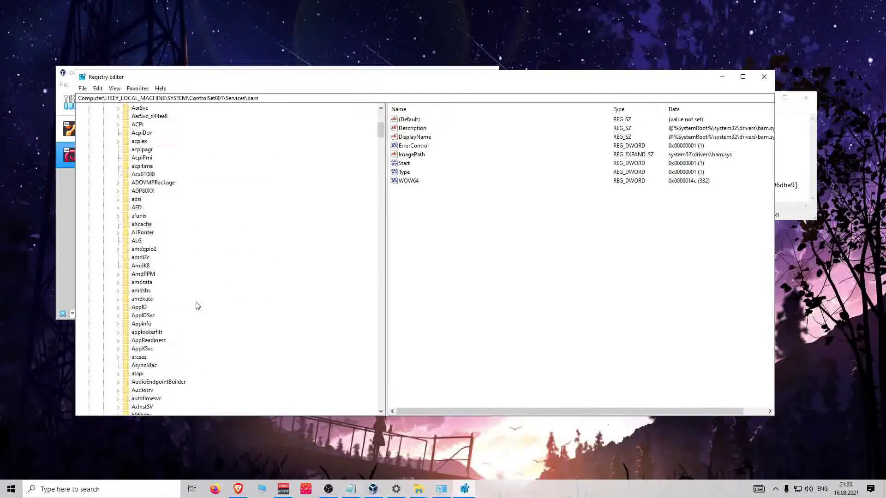
- Fold Services away, then expand ControlSet001 > Control > Network
click(111, 241)
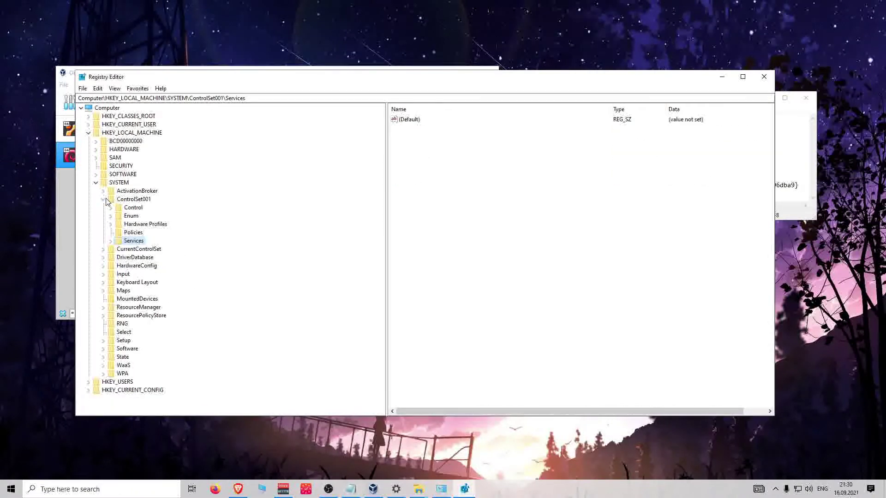
click(102, 199)
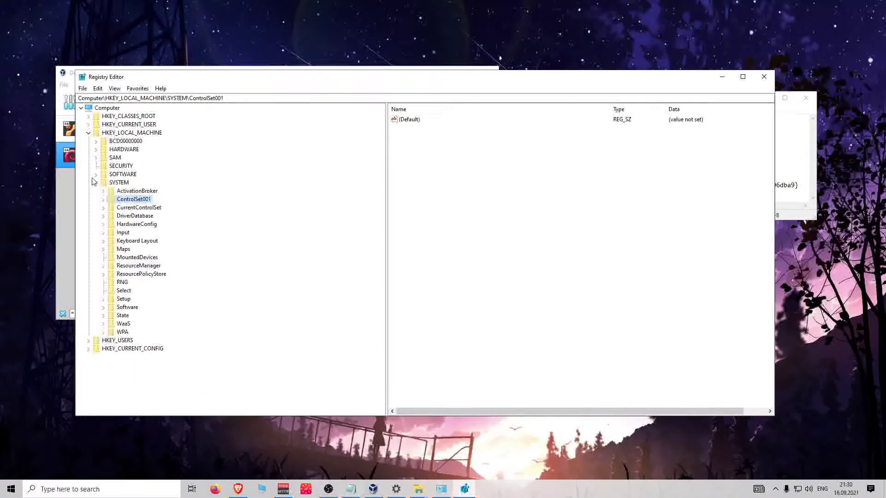
click(103, 199)
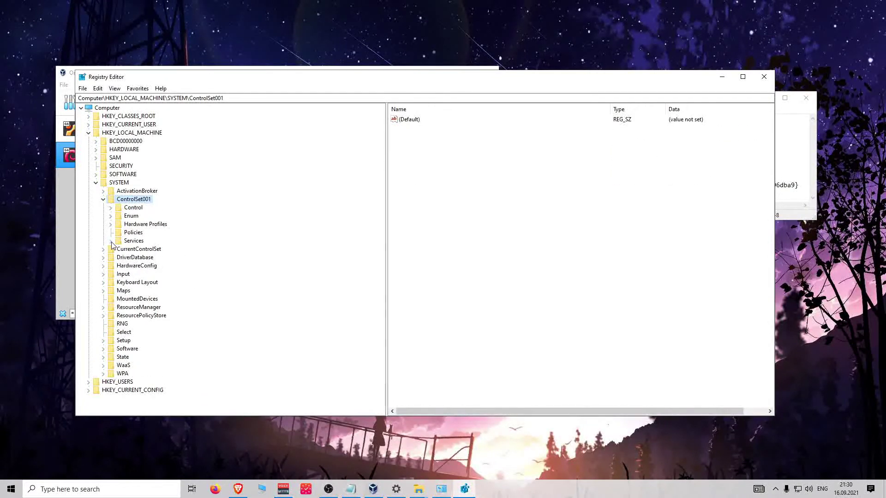
click(110, 207)
scroll(192, 296, down, 20)
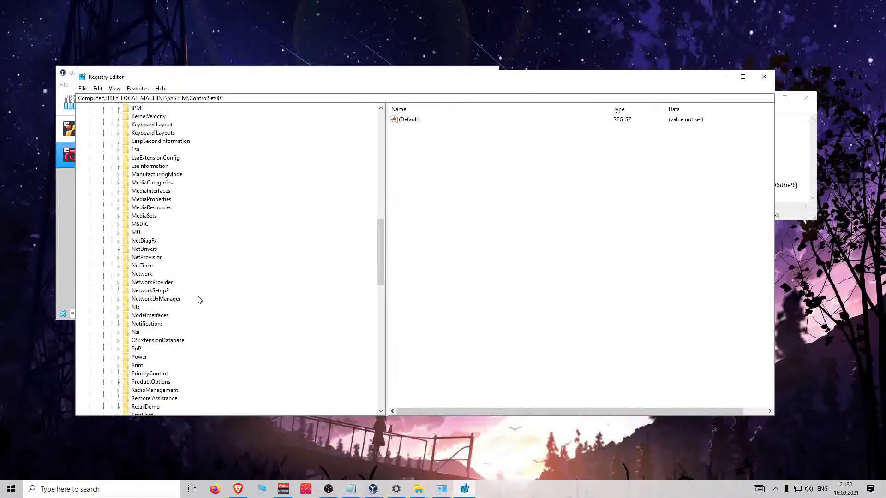
scroll(199, 301, up, 15)
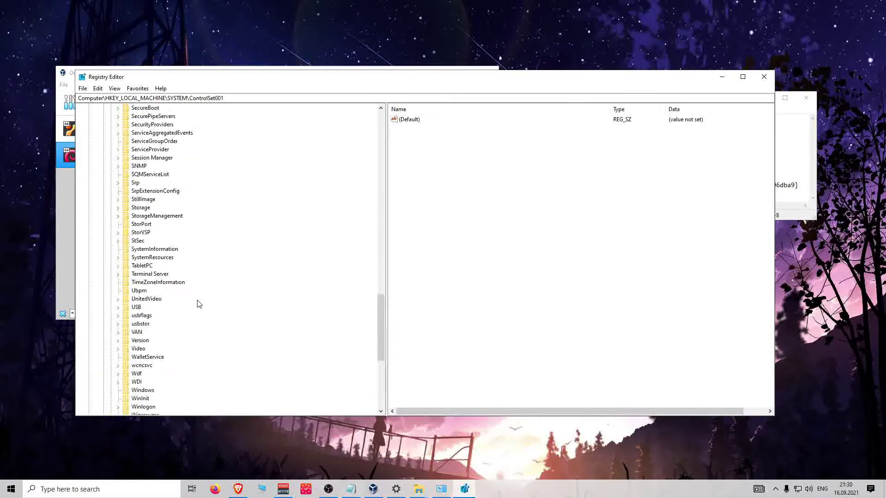
scroll(198, 331, down, 5)
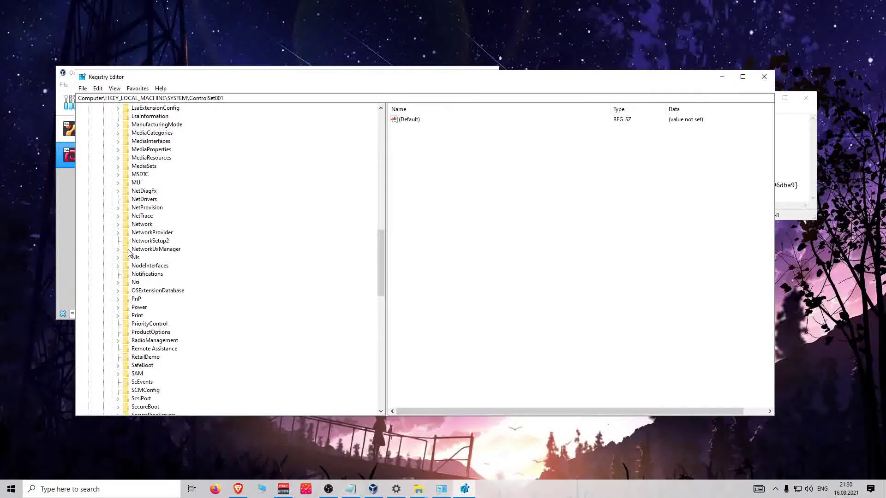
click(118, 225)
scroll(254, 264, down, 2)
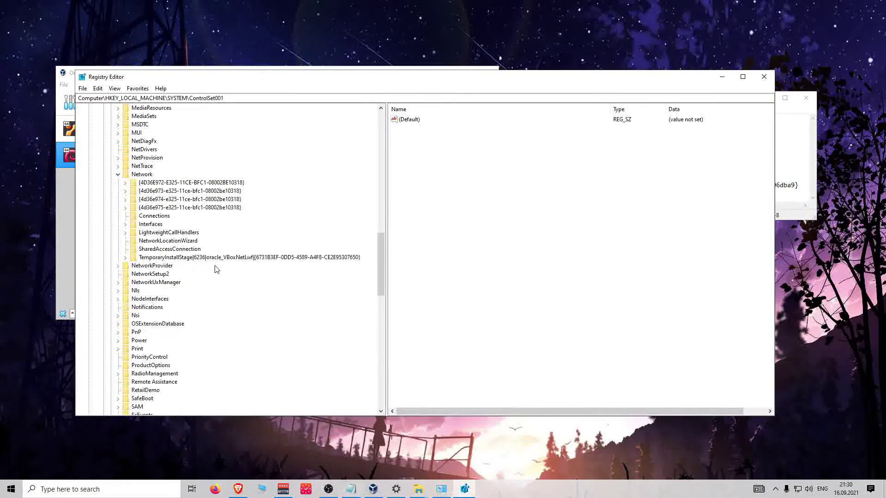
- Expand {4D36E972-E325-11CE-BFC1-08002BE10318} and reveal the Ethernet adapter's connection entry
click(125, 183)
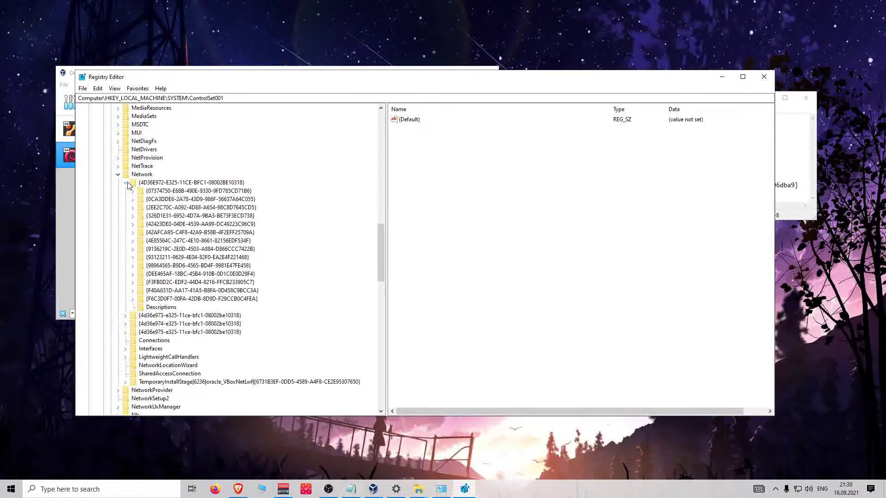
click(183, 207)
click(176, 224)
click(175, 240)
click(175, 257)
click(176, 240)
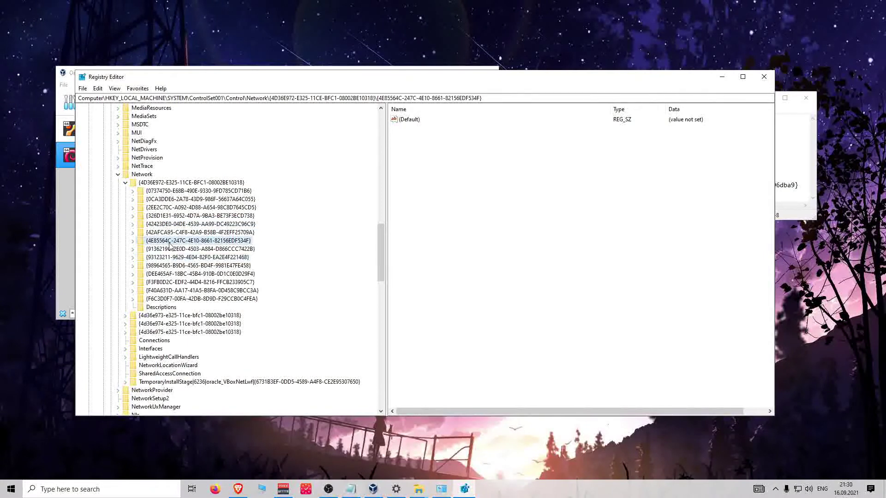
click(133, 241)
click(164, 250)
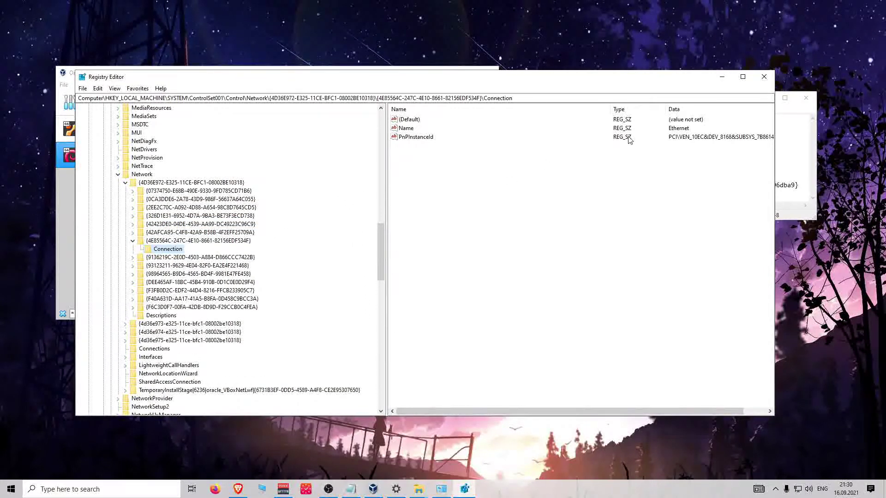
click(684, 133)
- Reveal connection names for L2TP, IP-HTTPS, 6to4, Agile VPN and VirtualBox Host-Only adapters
click(133, 200)
click(165, 208)
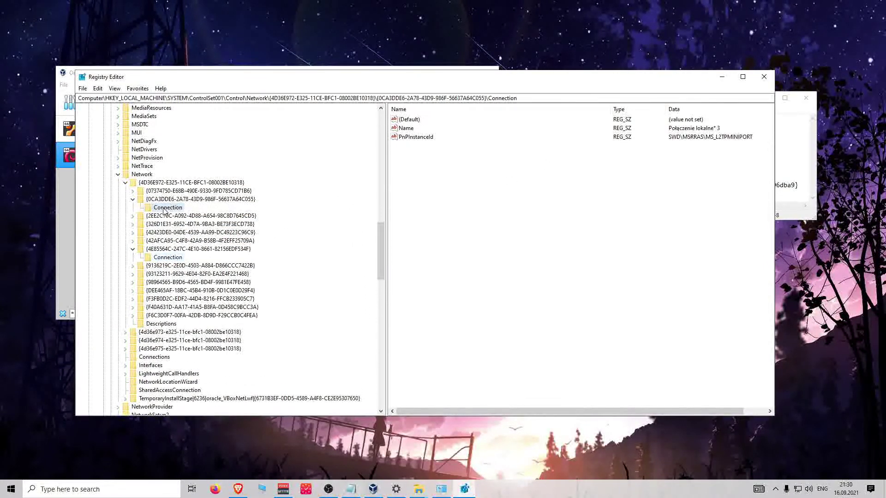
click(133, 216)
click(165, 224)
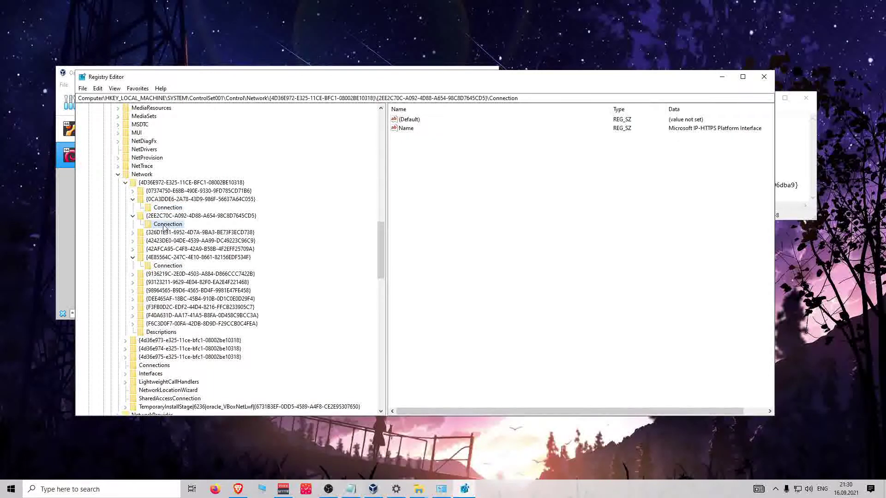
click(133, 191)
click(167, 199)
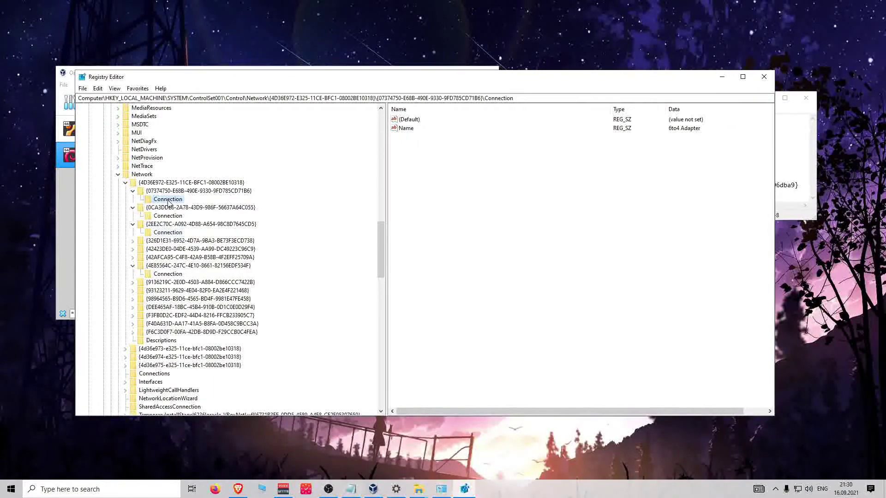
click(134, 241)
click(163, 250)
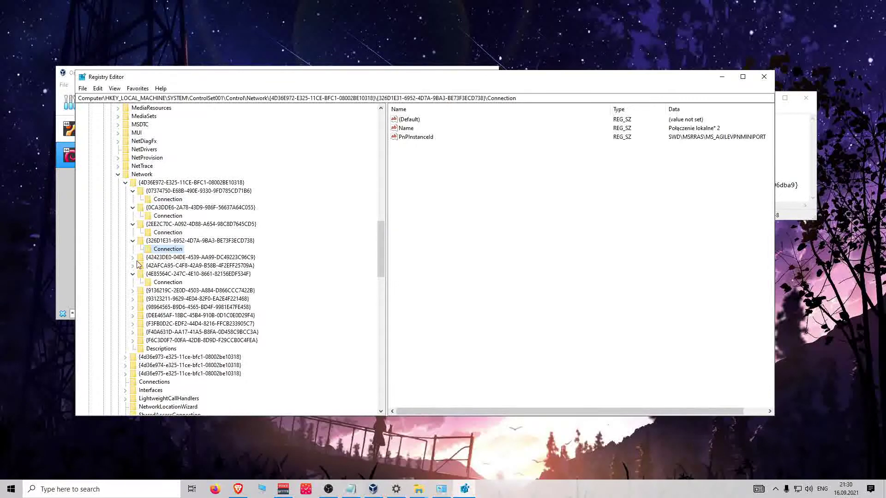
click(132, 258)
click(168, 265)
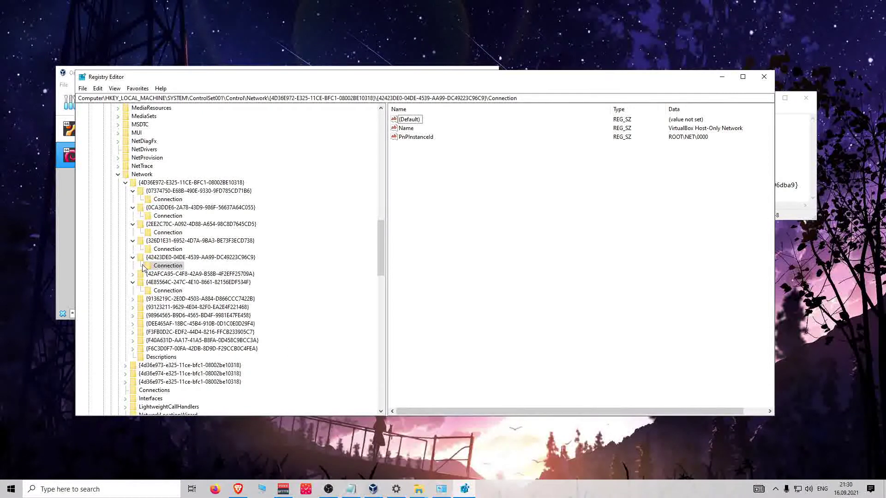
- Inspect the VirtualBox Host-Only Network adapter key and its Connection values
click(169, 258)
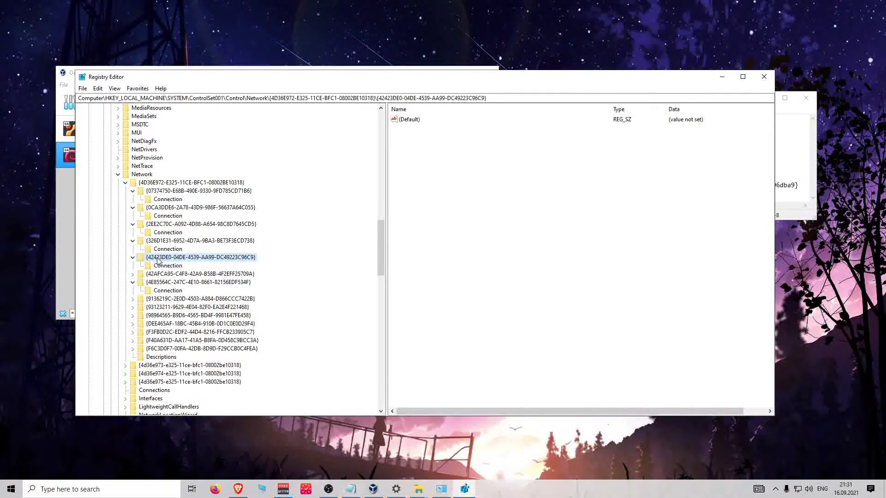
click(161, 267)
click(170, 266)
key(Up)
key(Down)
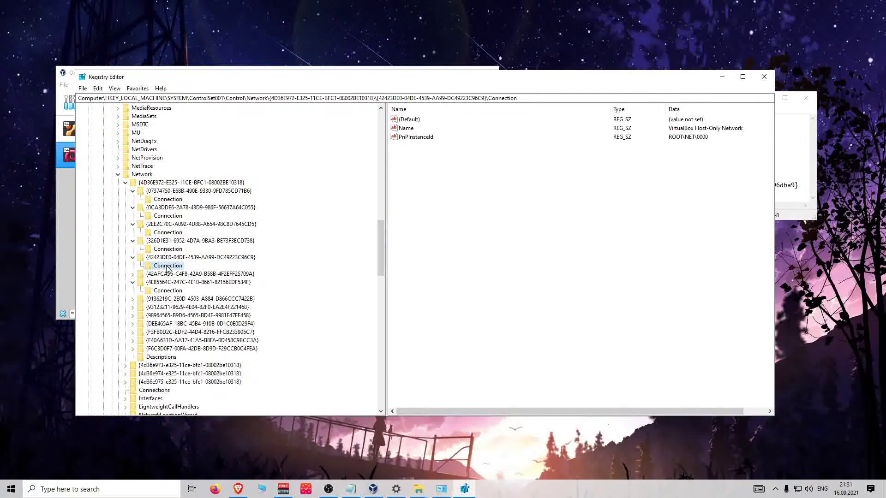
click(162, 258)
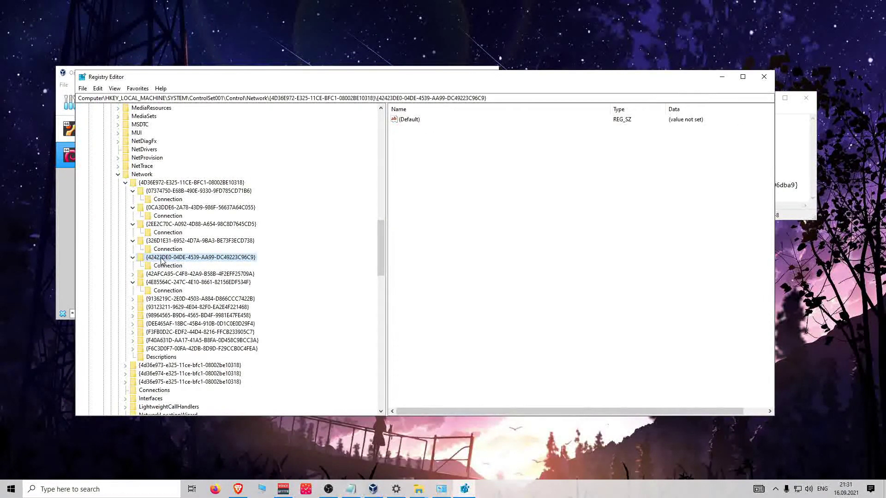
click(161, 266)
click(162, 260)
click(161, 267)
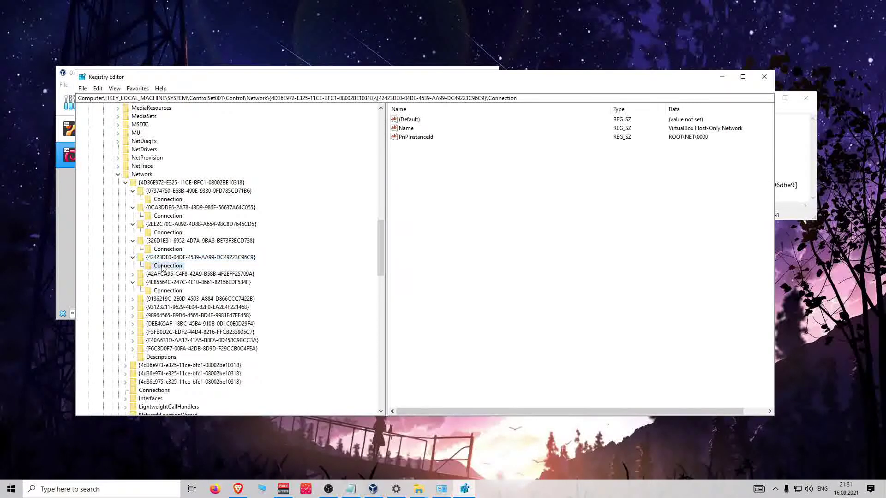
click(165, 260)
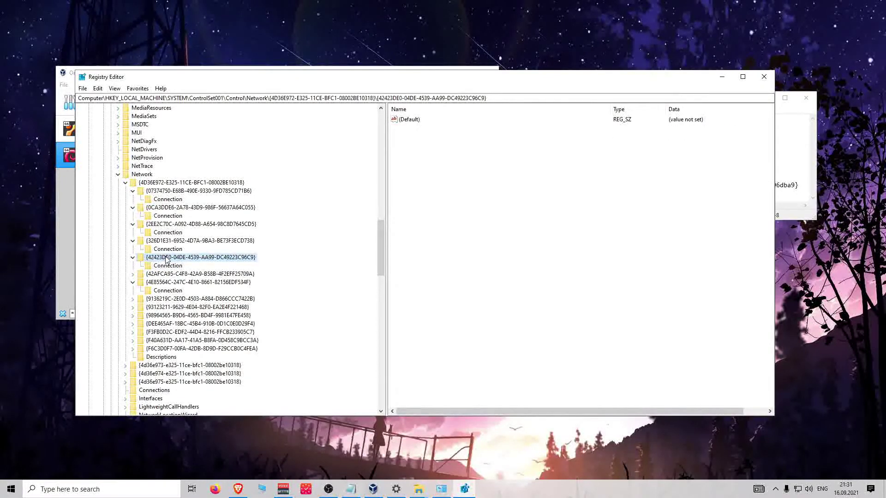
- Collapse all adapter keys, then the Control and ControlSet001 branches
click(133, 257)
click(133, 241)
click(132, 224)
click(132, 208)
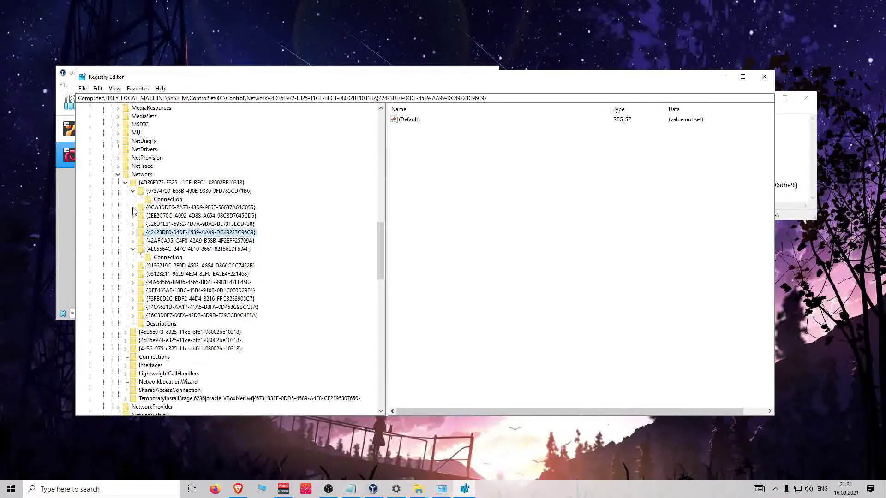
click(132, 191)
click(133, 241)
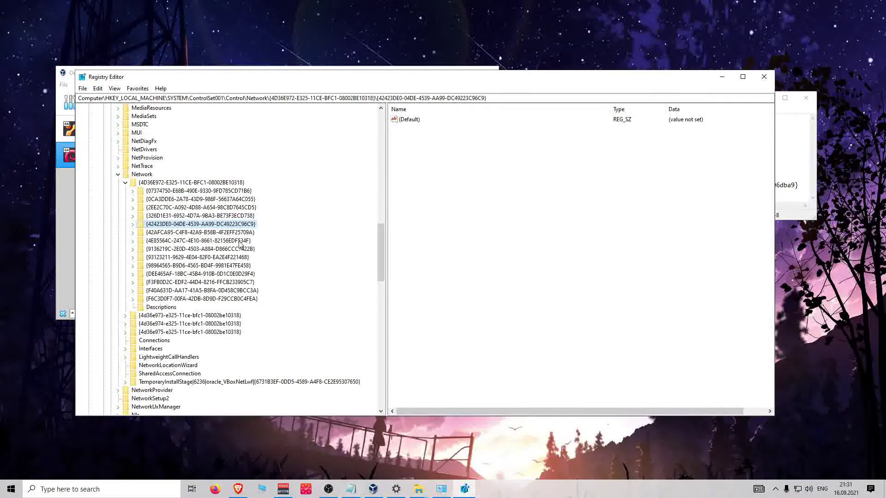
scroll(231, 259, up, 10)
scroll(382, 258, down, 10)
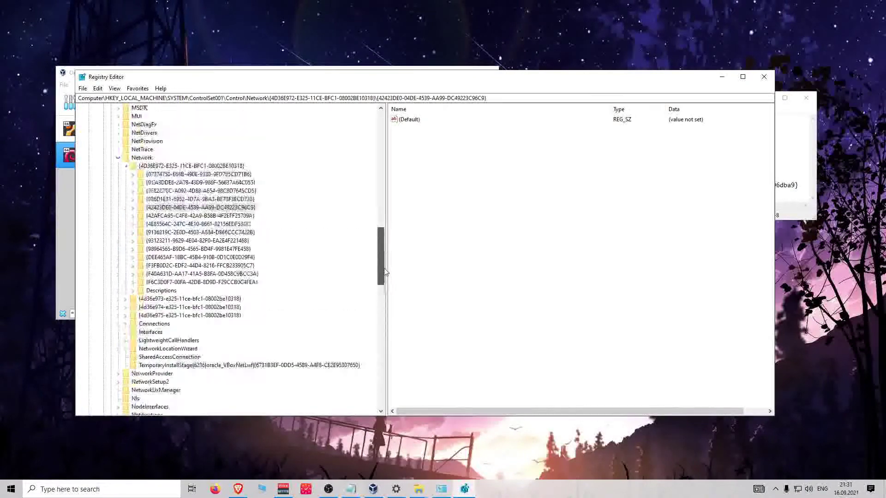
scroll(130, 236, up, 1)
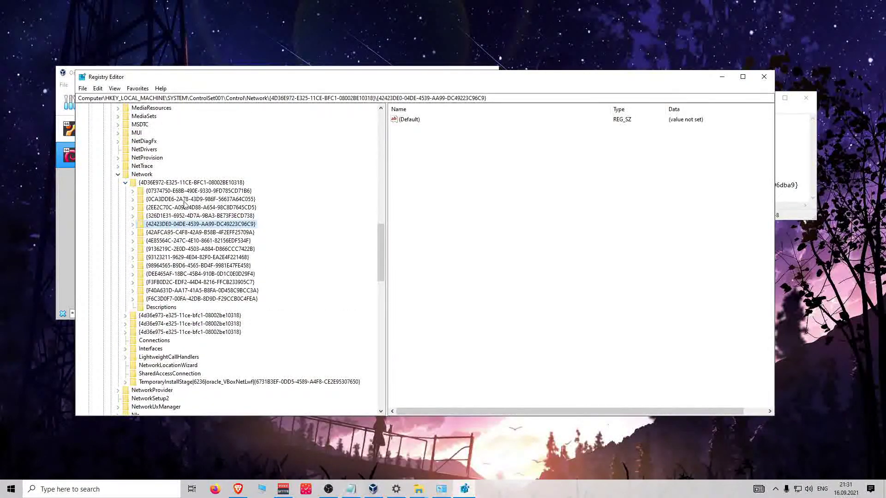
drag(380, 254, 379, 138)
click(110, 207)
click(103, 199)
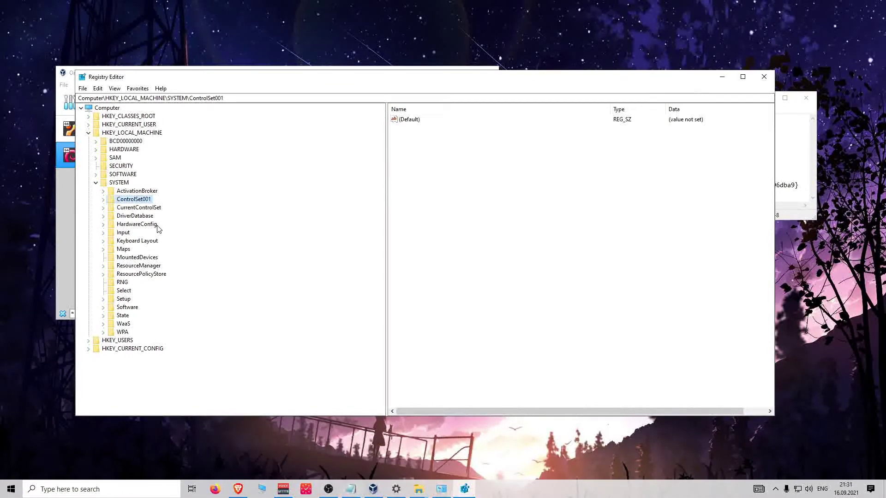
- Find the next VMware match (vnetlib64.exe), then close Registry Editor
key(ctrl+f)
click(263, 137)
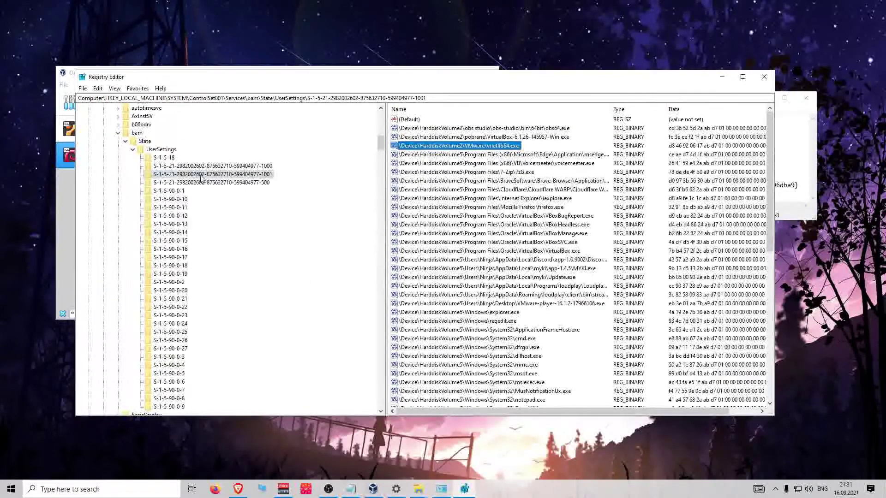
scroll(231, 240, down, 6)
click(166, 226)
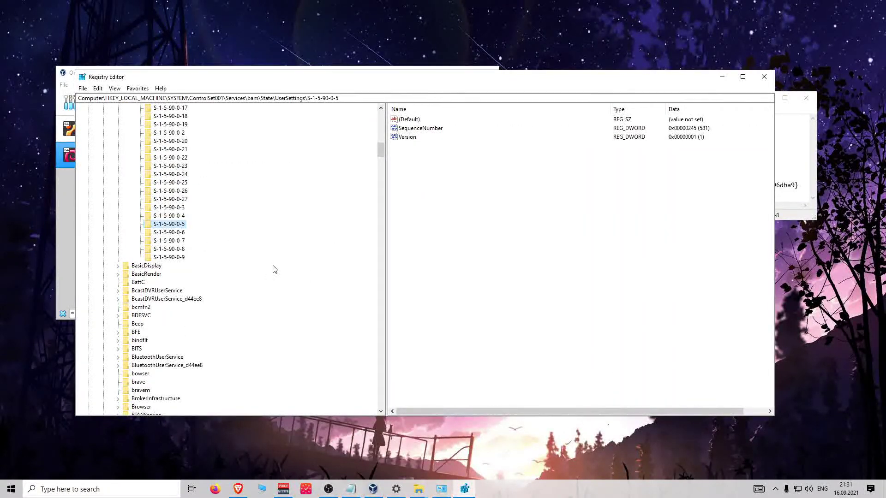
click(764, 77)
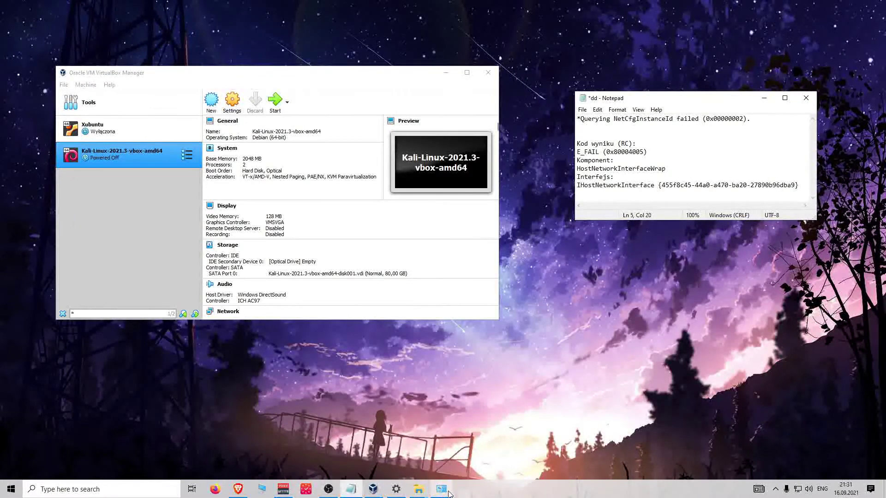
click(442, 489)
right_click(415, 244)
click(459, 339)
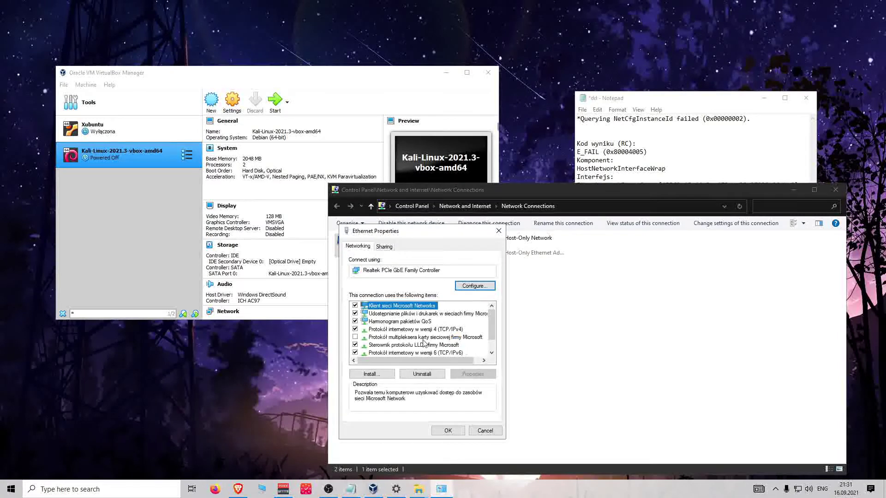
key(Down)
key(Down)
key(Down)
key(Up)
key(Up)
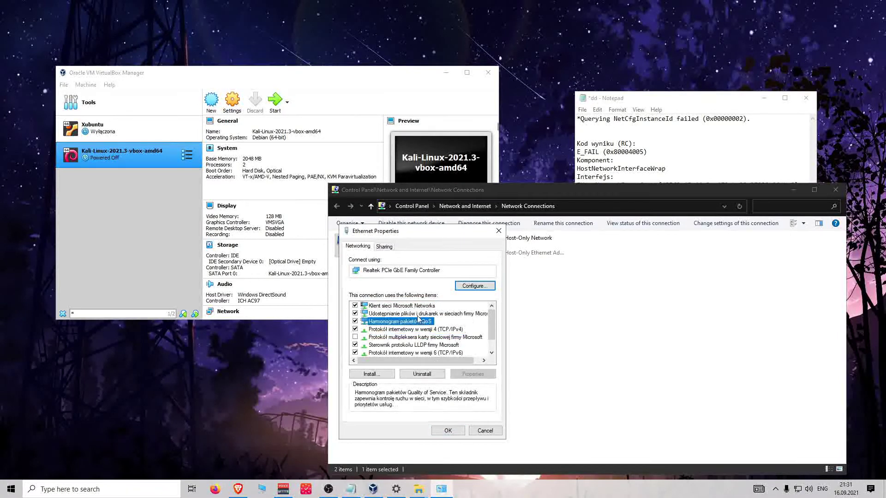
click(499, 231)
click(836, 189)
- Dismiss Preferences and open File > Host Network Manager showing the 192.168.61.1/24 adapter
click(112, 99)
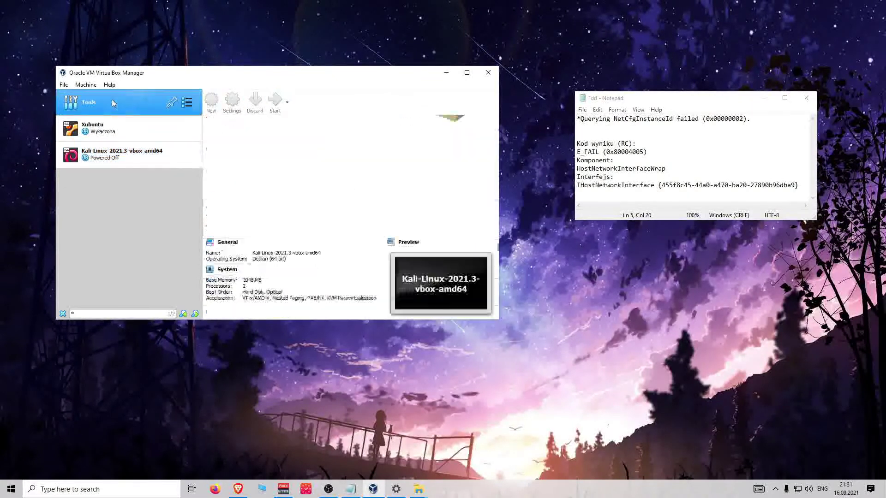
click(220, 106)
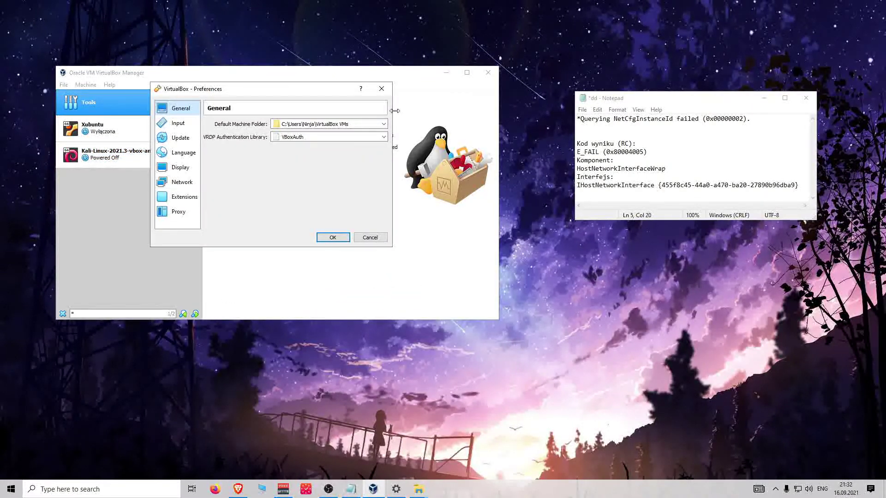
click(381, 88)
click(64, 85)
click(115, 158)
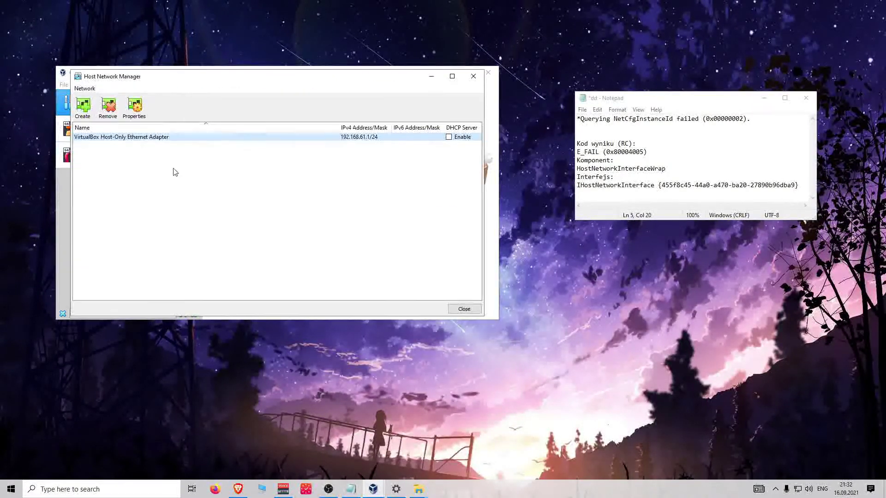